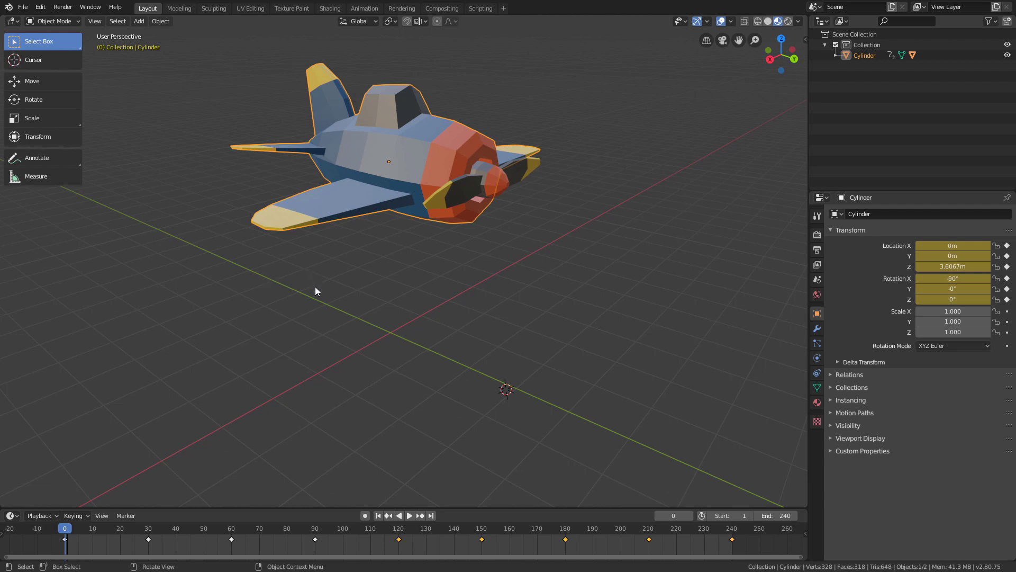
Orbit around the low-poly airplane and deselect the Cylinder so nothing is selected
middle_click_drag(339, 285, 571, 249)
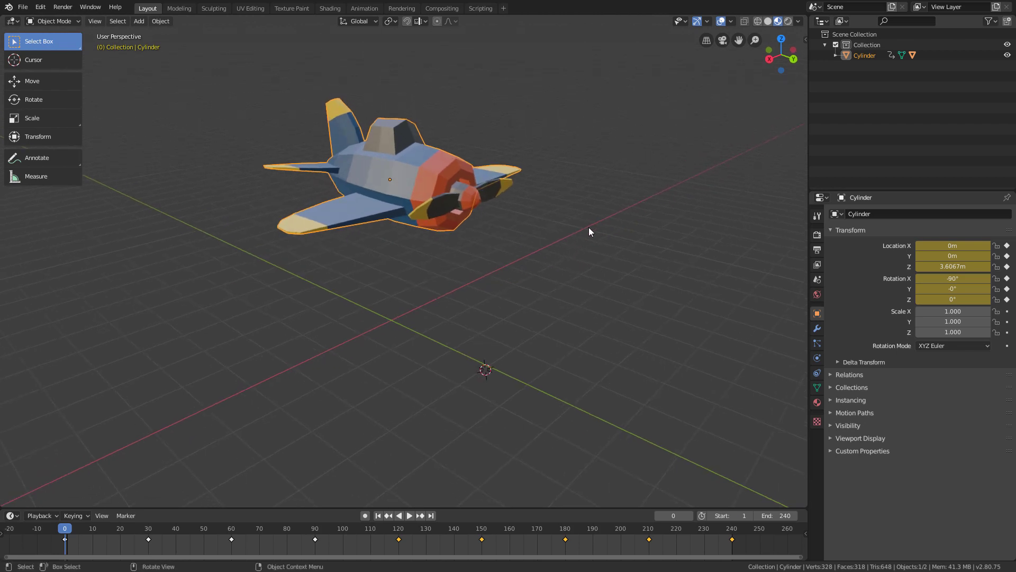
left_click(589, 228)
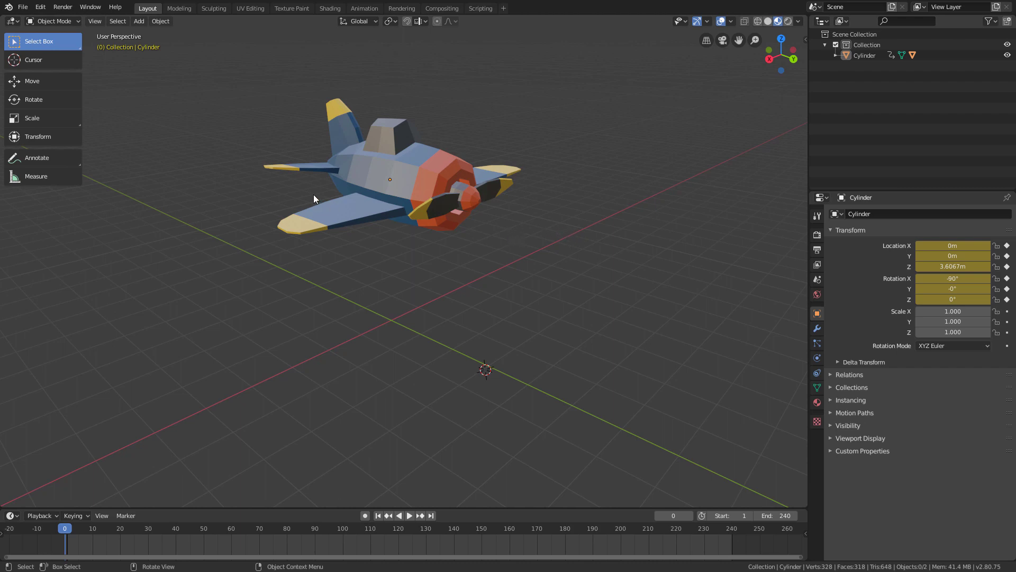
left_click(140, 23)
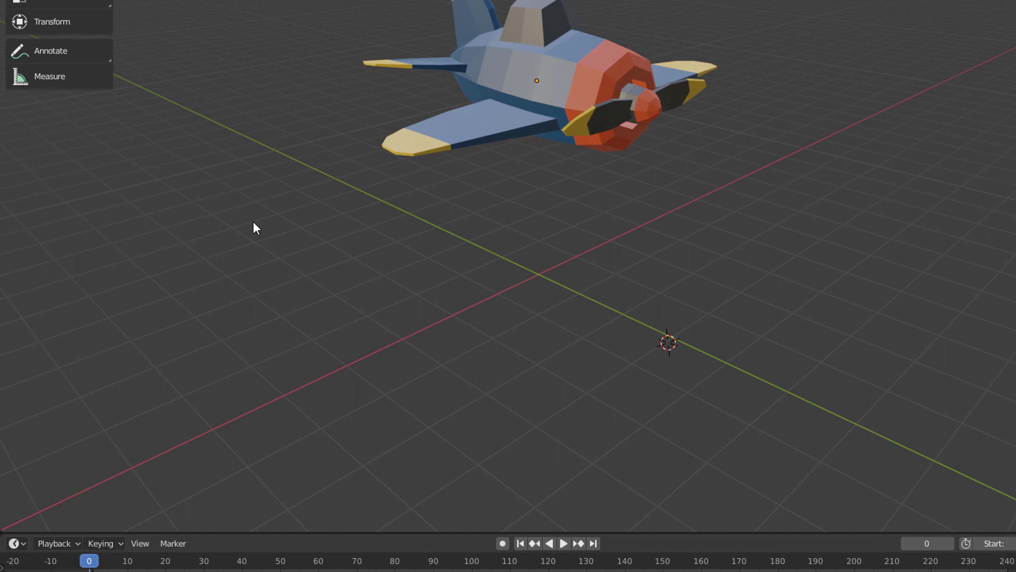
Add a Point light from the Shift+A Light menu and orbit to see it beside the plane
key("shift+a")
mouse_move(254, 227)
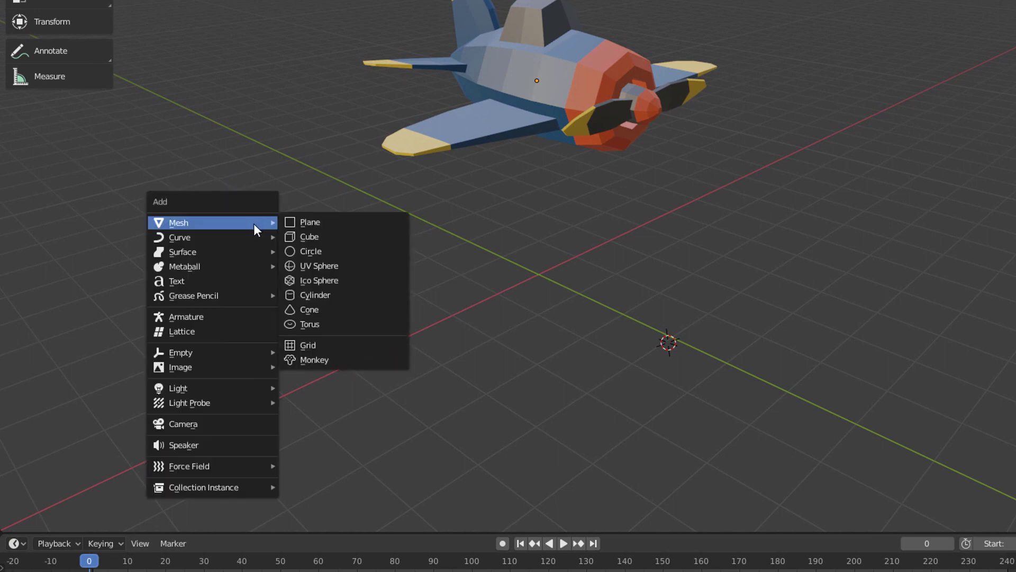
mouse_move(194, 393)
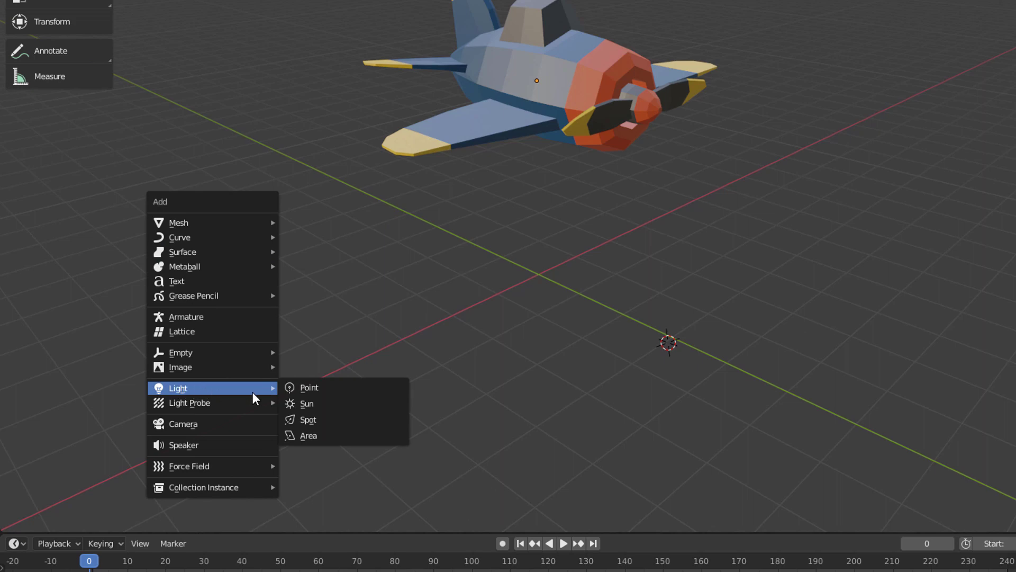
left_click(335, 387)
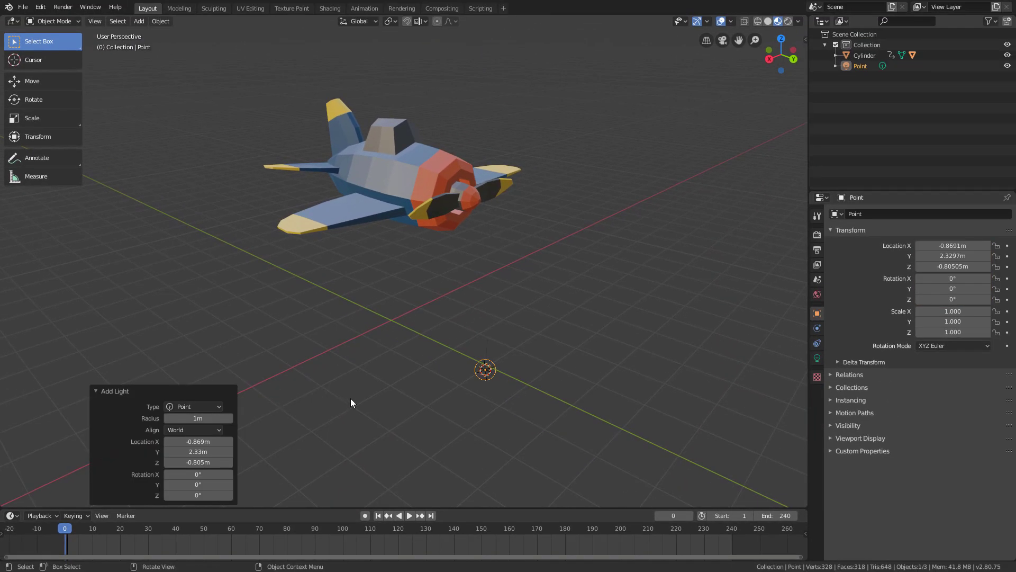
middle_click_drag(431, 422, 547, 324)
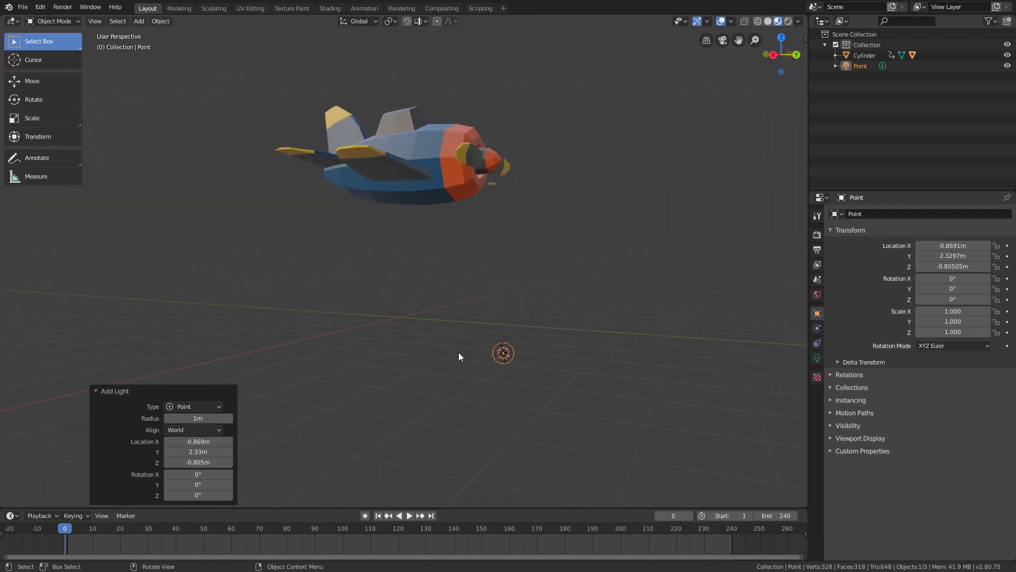
middle_click_drag(457, 356, 484, 392)
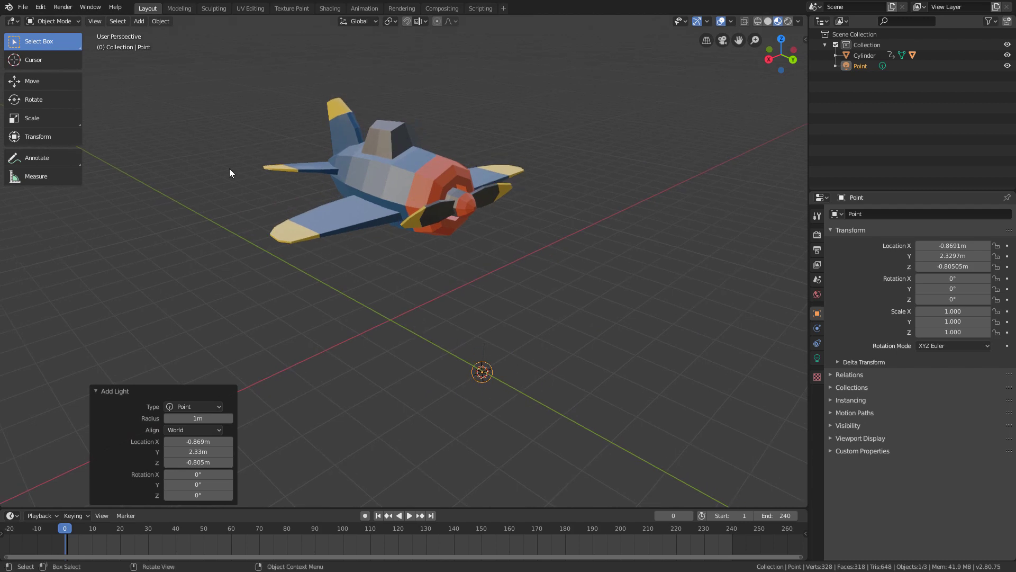
Raise the Point light along Z with the Move gizmo to about 9.39 m
left_click(54, 84)
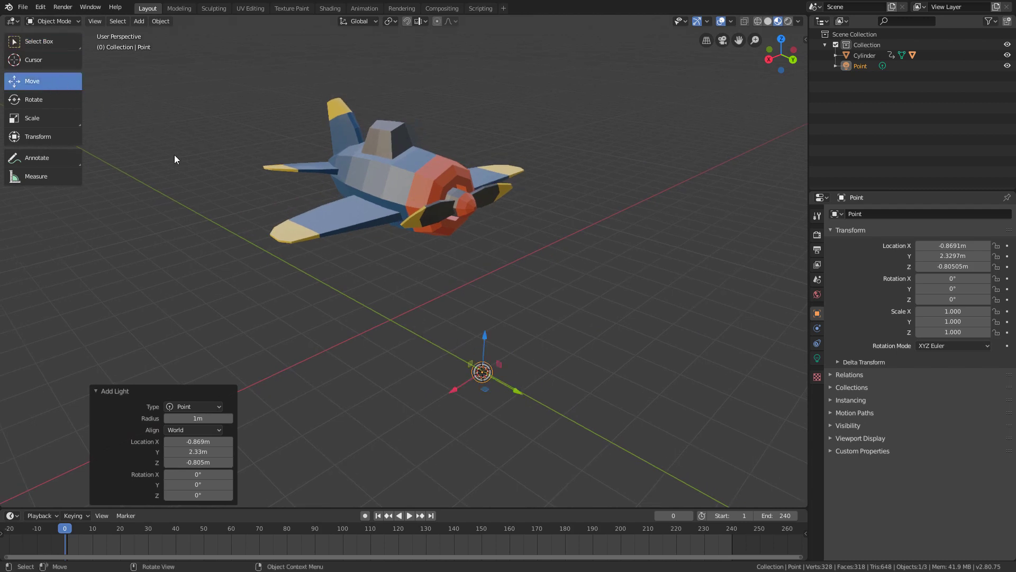
middle_click_drag(408, 293, 449, 349)
left_click_drag(473, 345, 500, 66)
middle_click_drag(492, 112, 475, 141)
left_click_drag(468, 139, 472, 56)
middle_click_drag(468, 113, 473, 83)
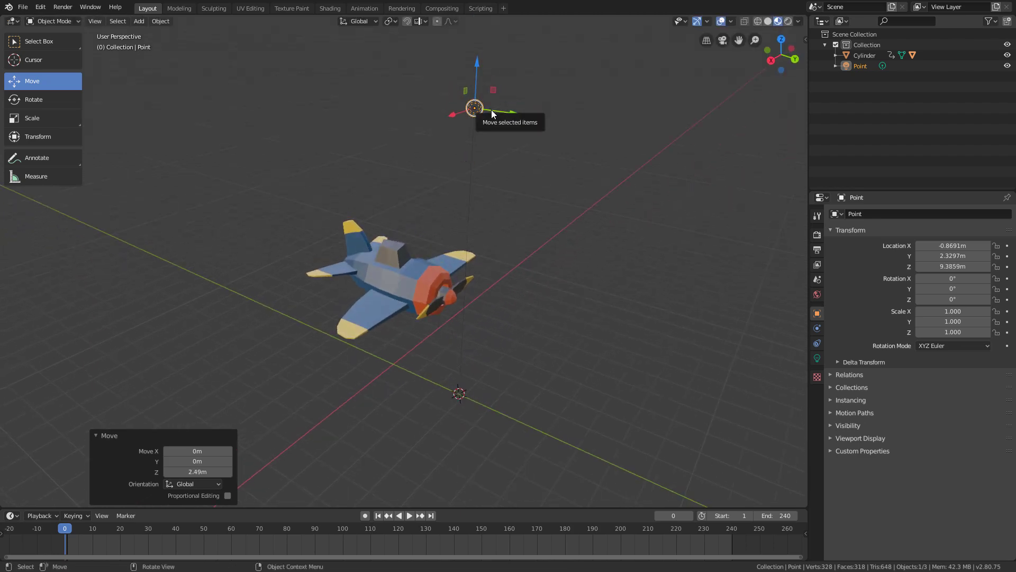
Move the light to Y 7.91 m, then adjust it to X -5.83 m and Z 10.47 m
left_click_drag(491, 110, 694, 158)
middle_click_drag(676, 168, 498, 181)
left_click_drag(383, 166, 583, 142)
middle_click_drag(516, 202, 561, 220)
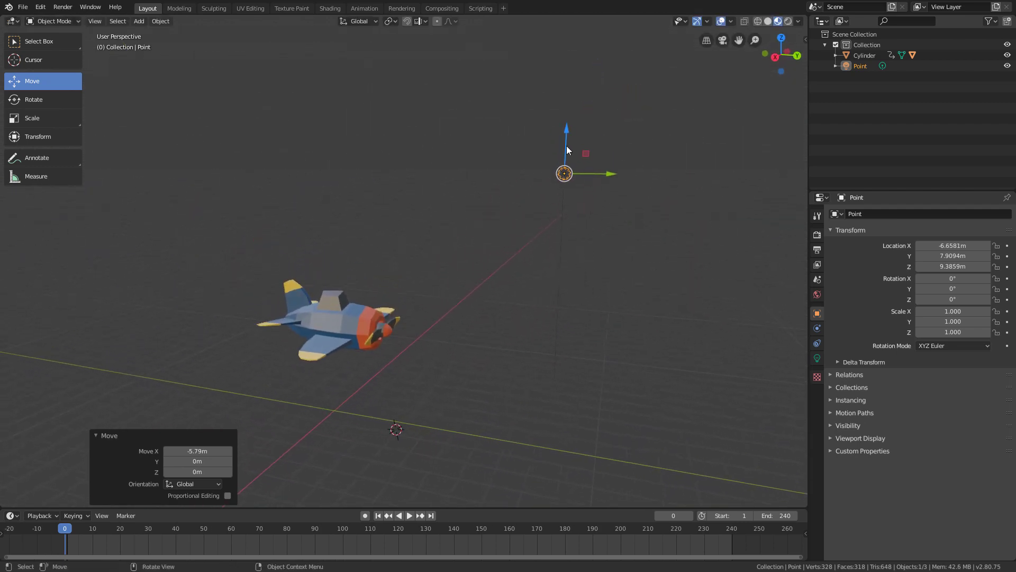
left_click_drag(566, 145, 564, 125)
middle_click_drag(569, 157, 530, 150)
left_click_drag(529, 151, 513, 171)
middle_click_drag(515, 174, 538, 211)
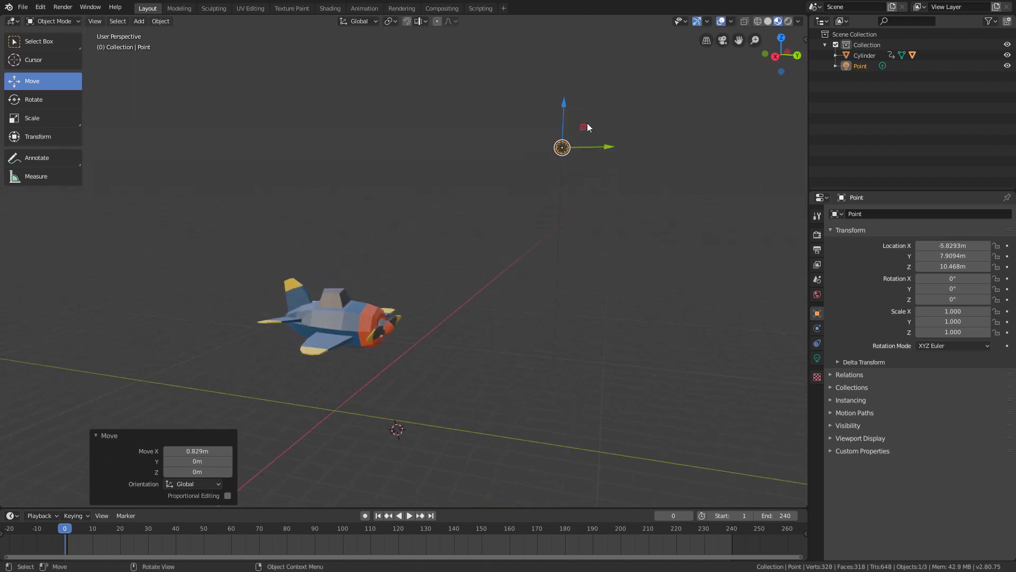
mouse_move(412, 285)
middle_mouse_down()
mouse_move(389, 293)
mouse_move(427, 282)
middle_mouse_up()
scroll(390, 295, "up", 1)
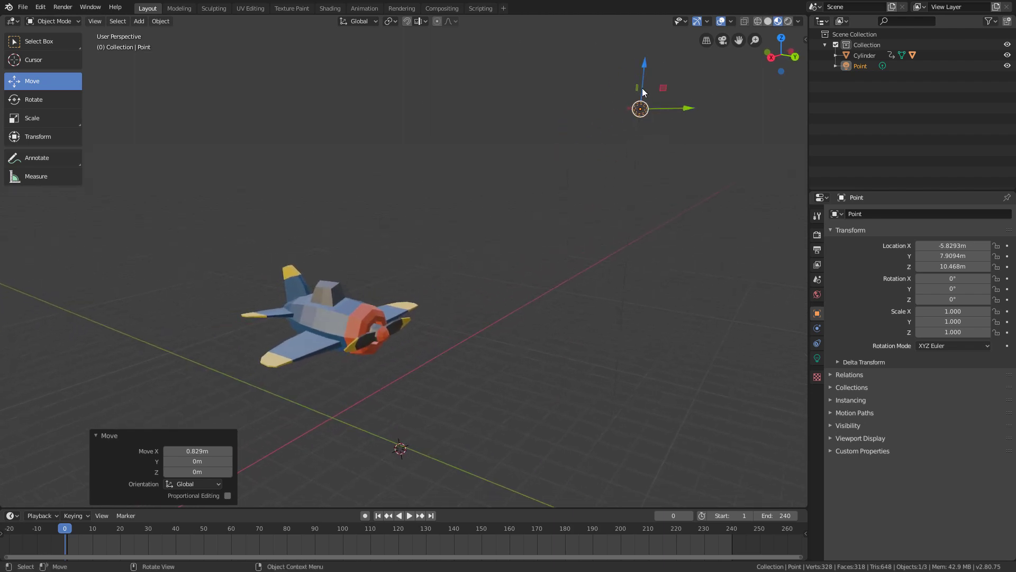
middle_click_drag(651, 137, 386, 104)
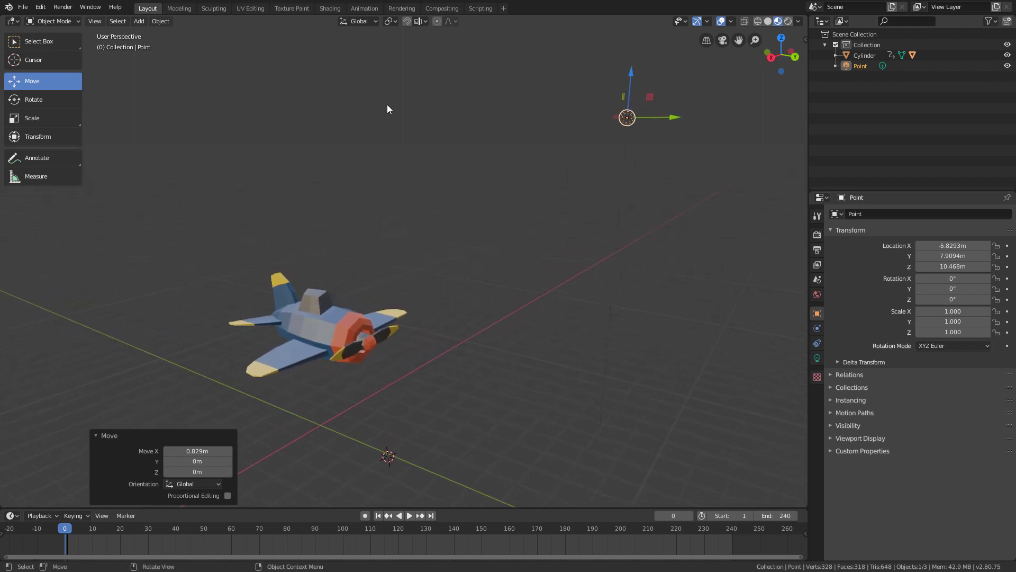
Return to the Select tool and view the airplane in Rendered shading, lit by the point light
left_click(37, 41)
middle_click_drag(432, 247, 499, 255)
middle_click_drag(479, 292, 496, 276)
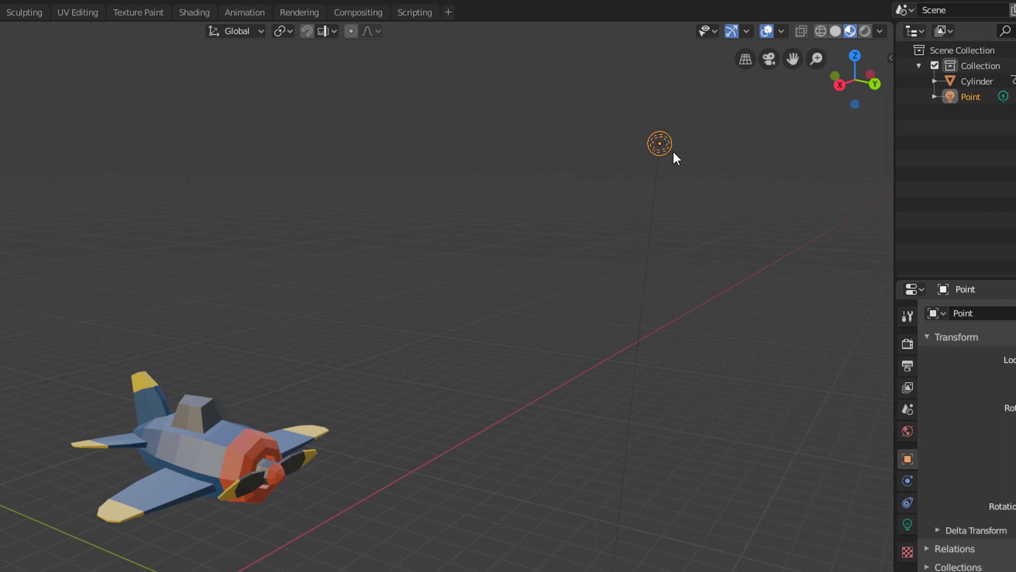
left_click(865, 31)
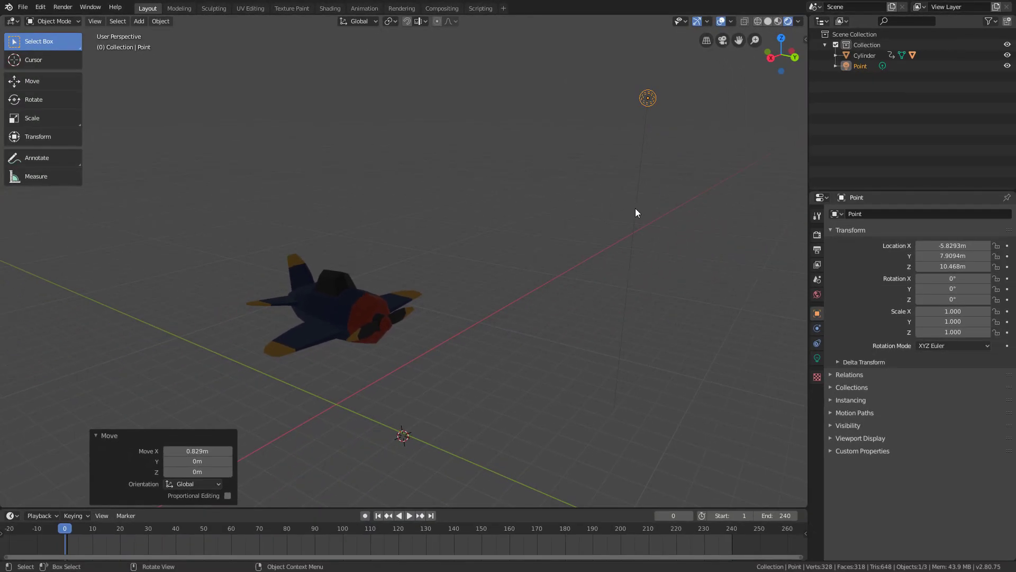
middle_click_drag(635, 209, 607, 191)
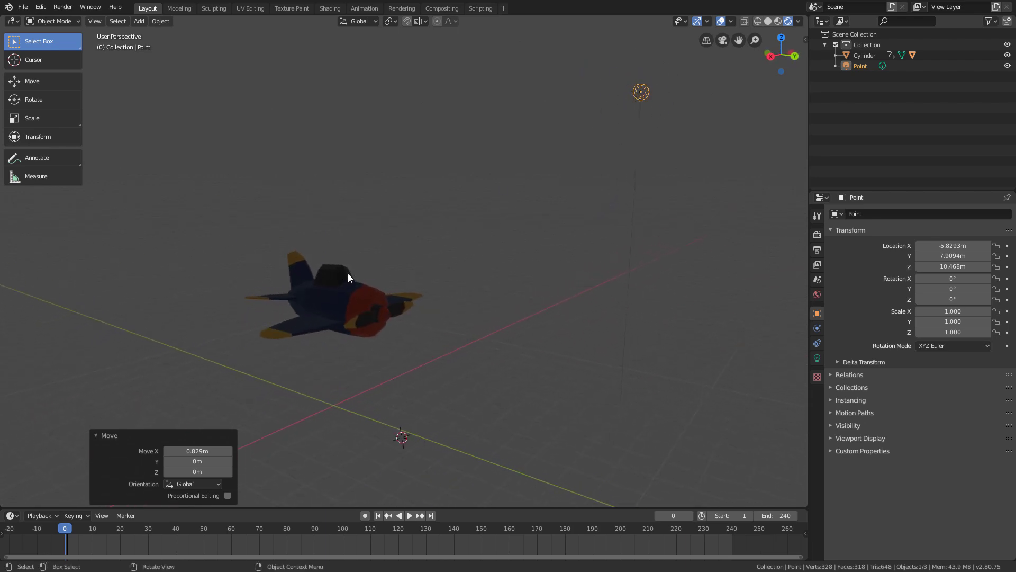
middle_click_drag(493, 200, 485, 209)
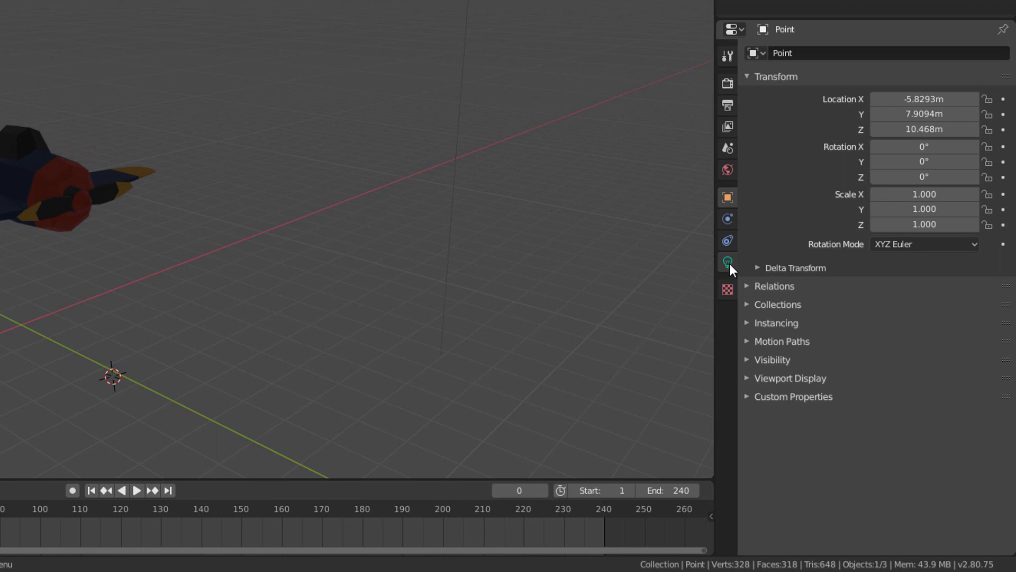
Open the Point light's settings and set its power to 3000 W
left_click(729, 263)
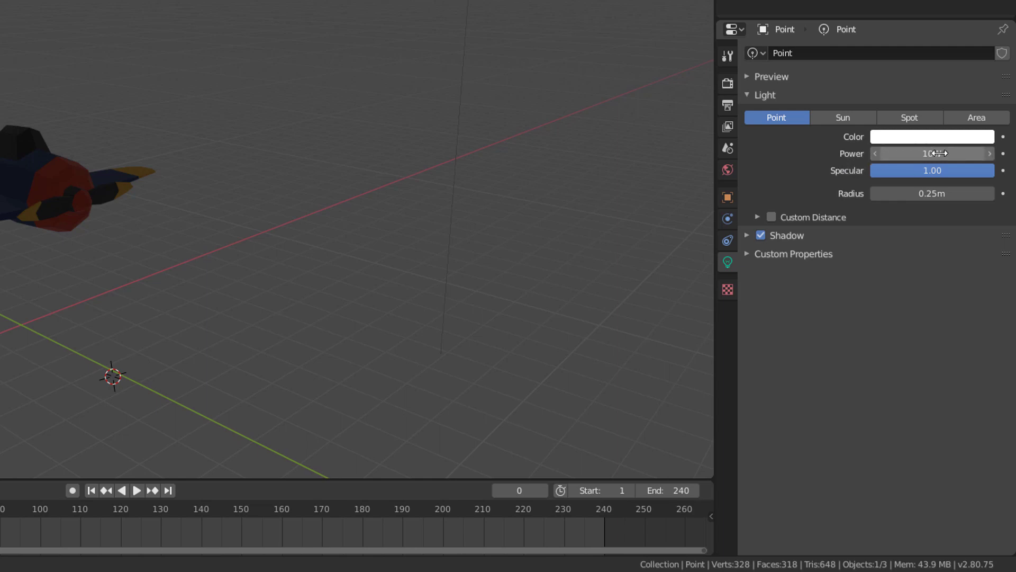
left_click_drag(940, 153, 938, 176)
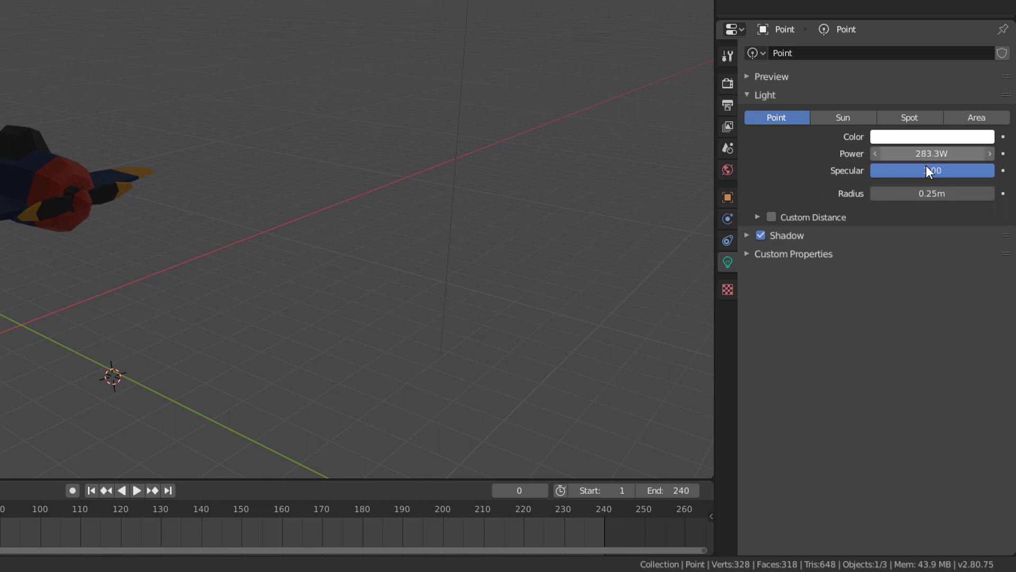
left_click(900, 153)
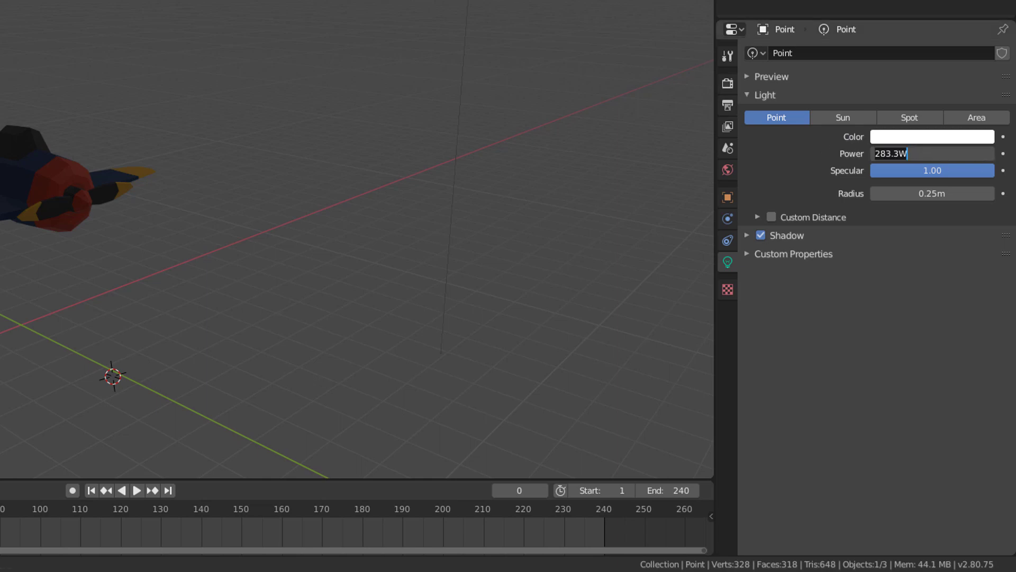
type("3000")
key("Return")
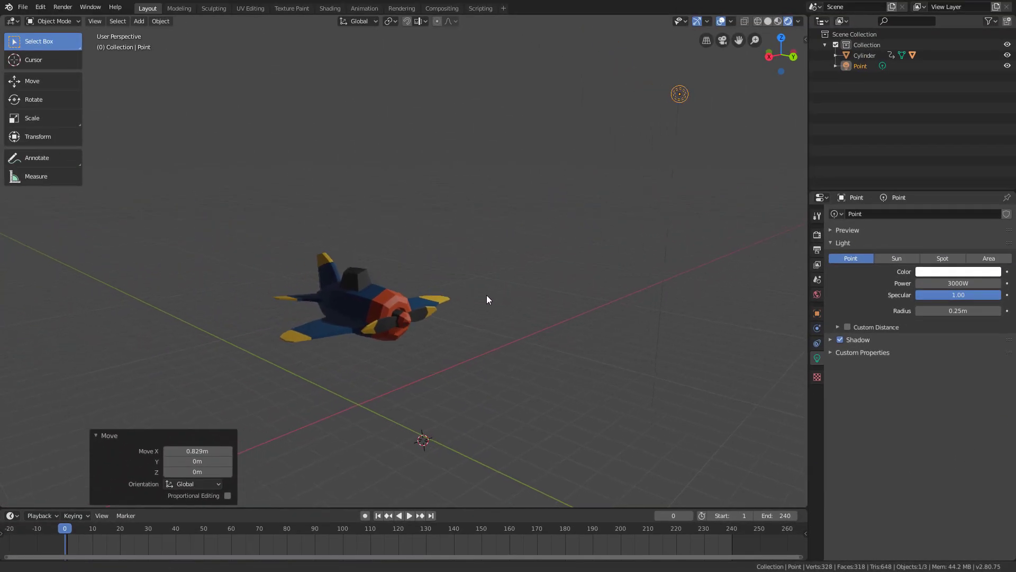
middle_click_drag(487, 299, 524, 304)
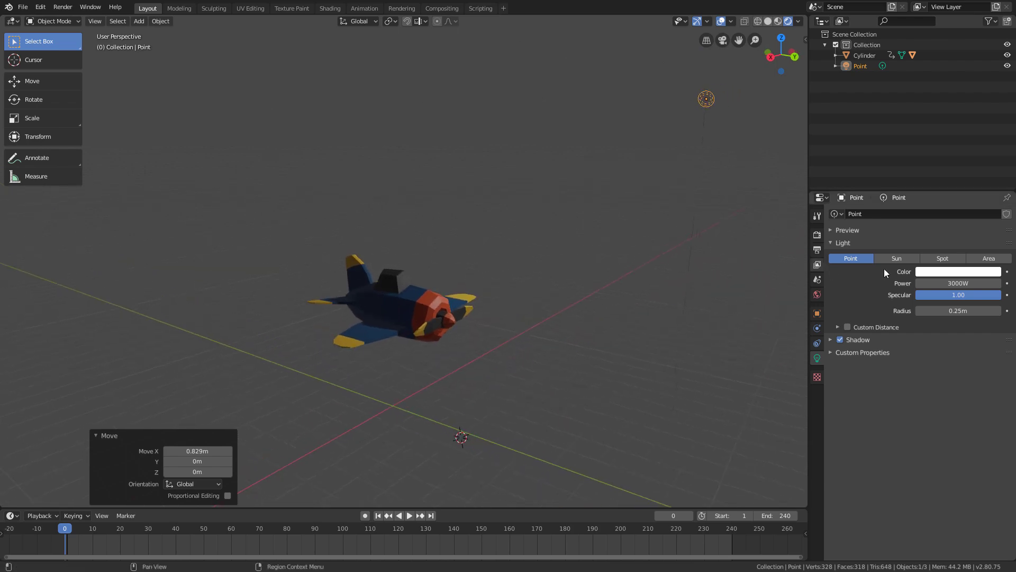
Raise the light power to 6000 W and orbit to check the brightness
left_click(956, 284)
type("6000")
key("Return")
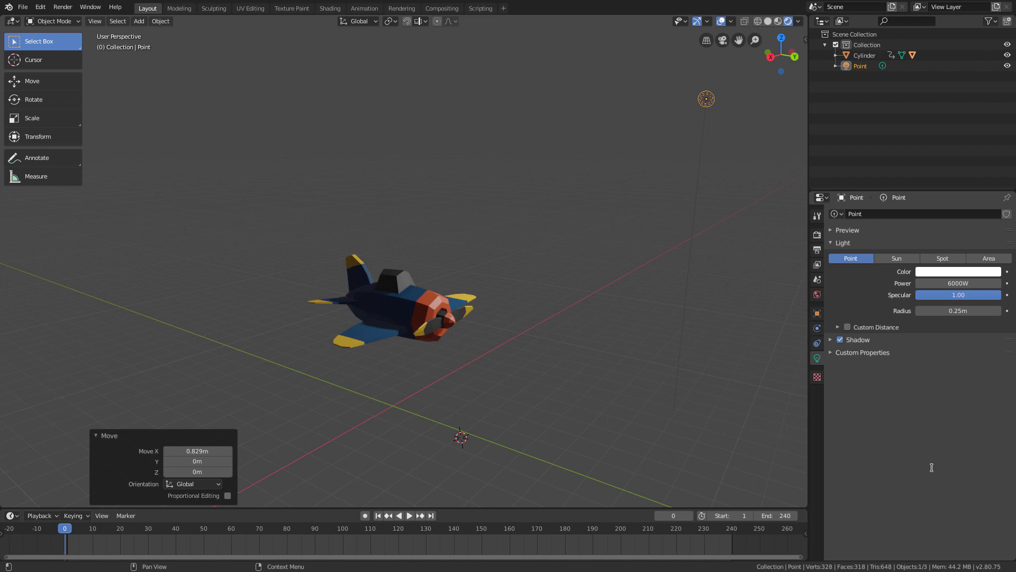
middle_click_drag(631, 406, 486, 371)
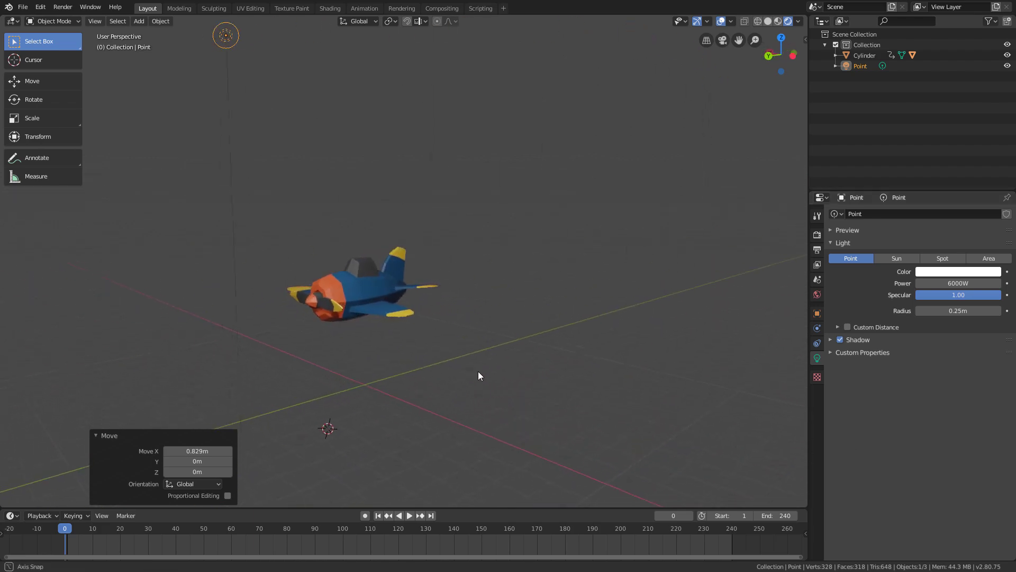
middle_click_drag(487, 371, 585, 373)
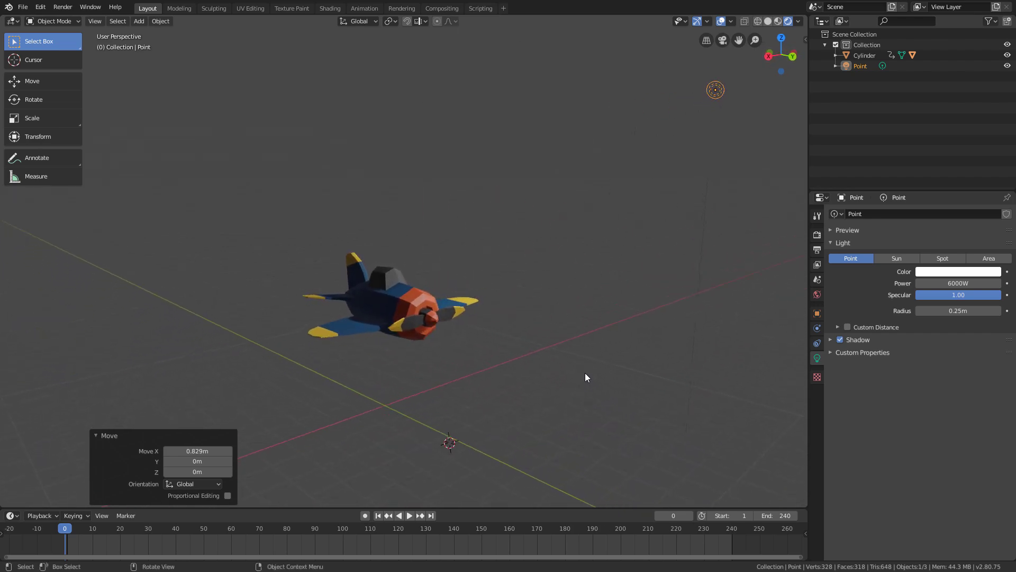
Nudge the Point light slightly along Y and 0.183 m up along Z with the Move gizmo
left_click(62, 82)
left_click_drag(769, 85, 741, 88)
left_click_drag(691, 60, 691, 53)
left_click(48, 43)
middle_click_drag(679, 92, 623, 159)
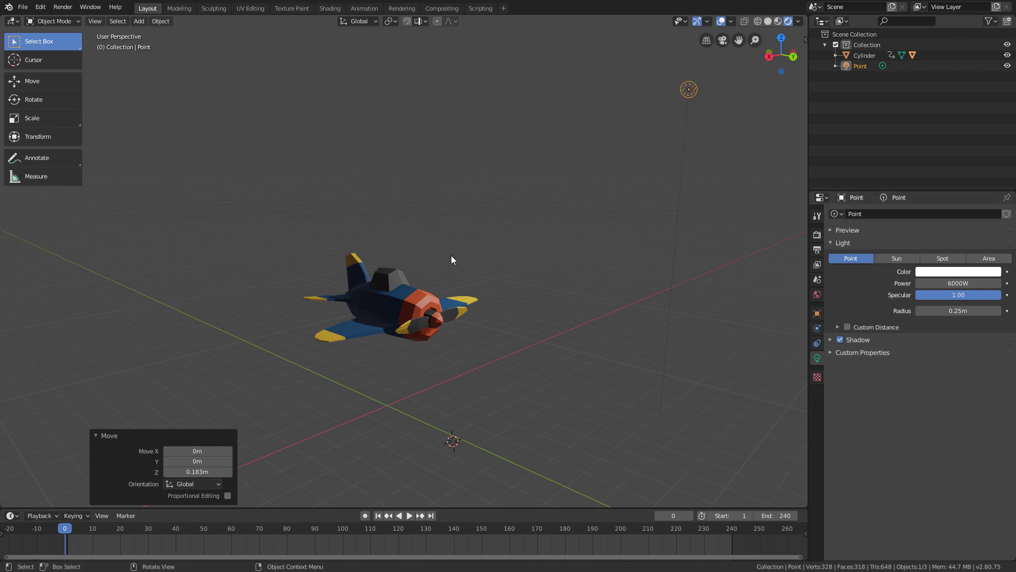
middle_click_drag(377, 327, 399, 332)
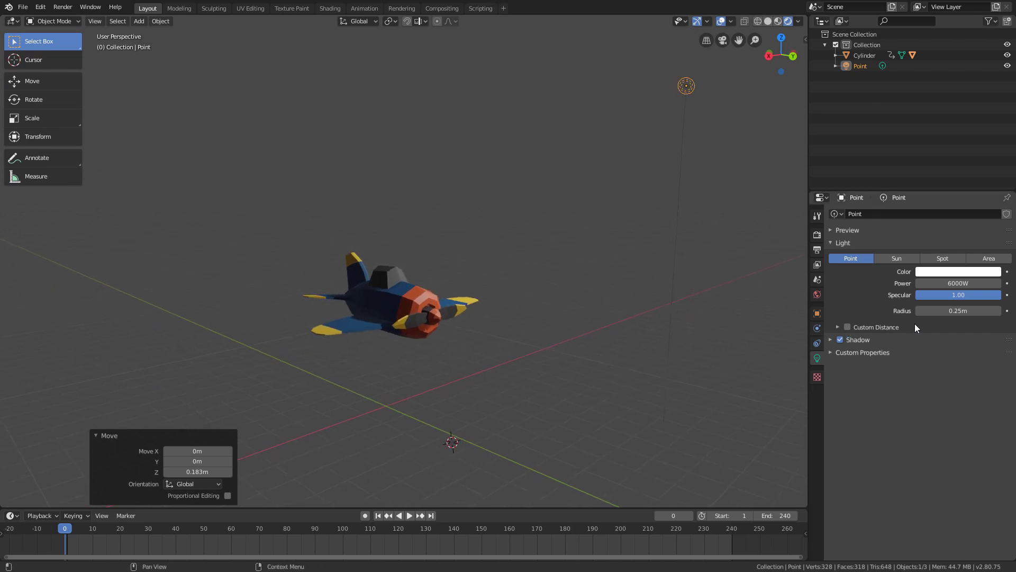
Enlarge the Point light's radius to 3.1 m
mouse_move(960, 308)
left_mouse_down()
mouse_move(999, 309)
mouse_move(974, 309)
left_mouse_up()
middle_click_drag(402, 316, 382, 331)
scroll(383, 333, "up", 2)
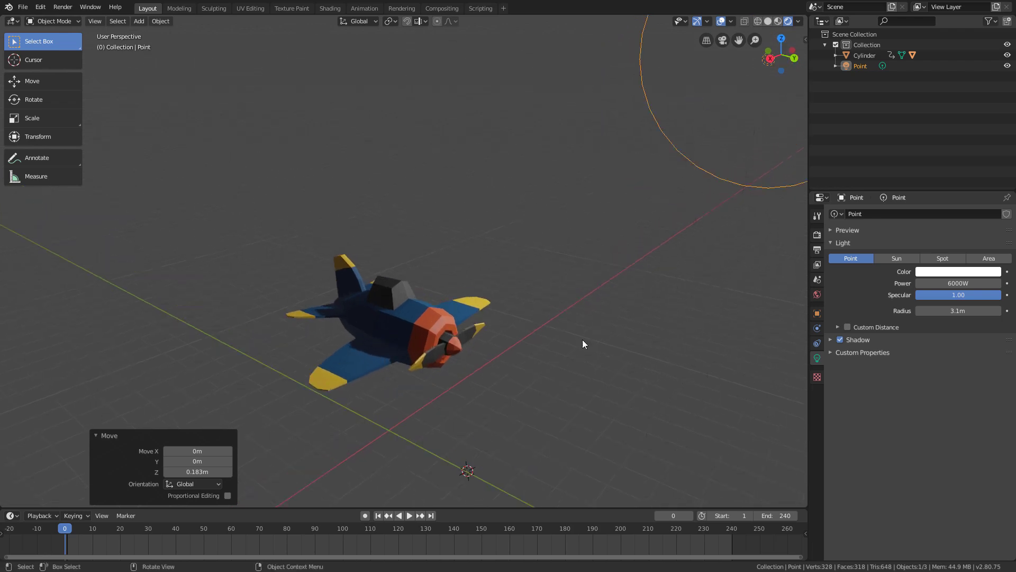
middle_click_drag(649, 332, 648, 314)
scroll(643, 311, "down", 2)
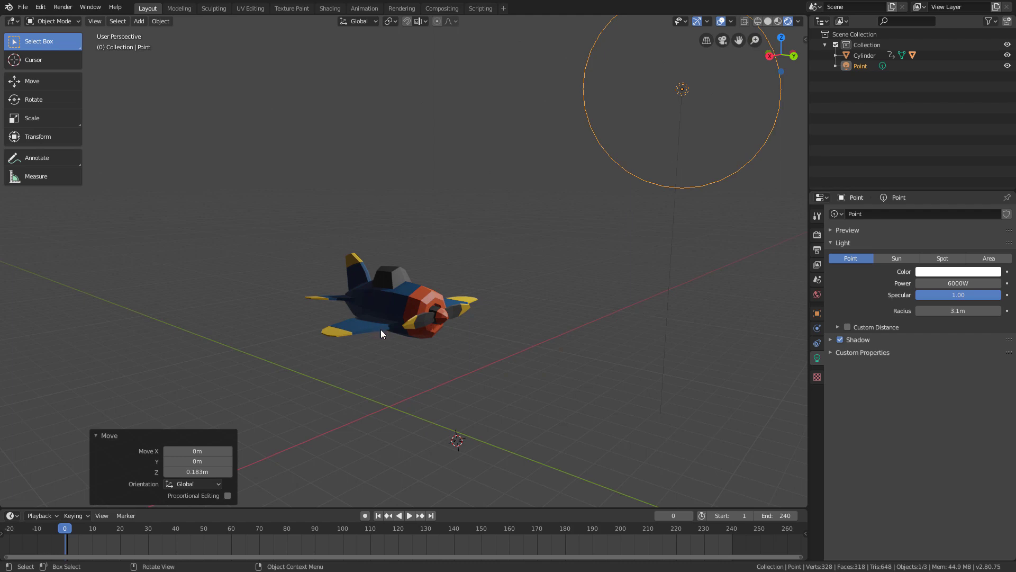
middle_click_drag(456, 336, 456, 352)
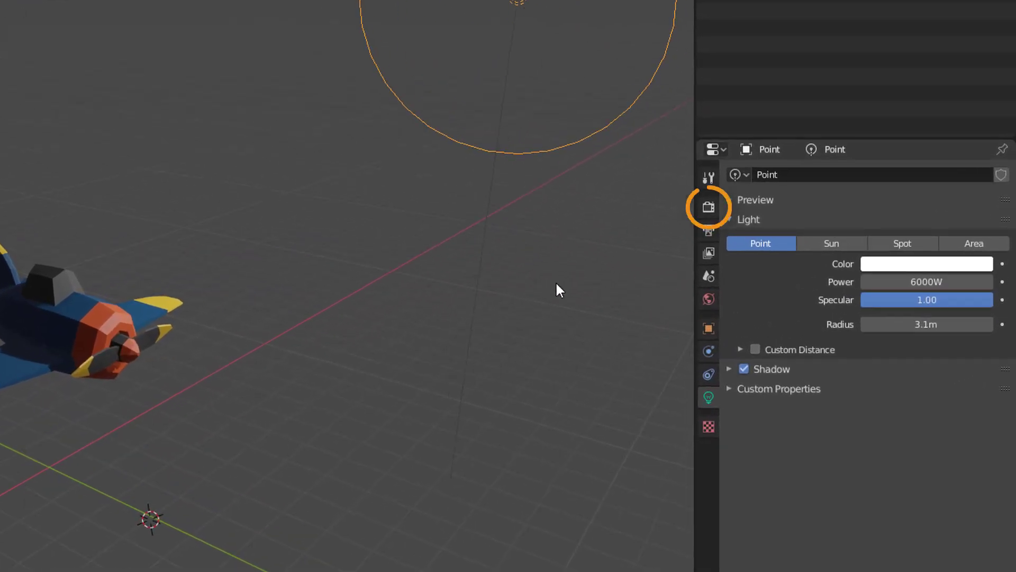
Enable Soft Shadows in the Shadows panel of the Render properties
left_click(709, 208)
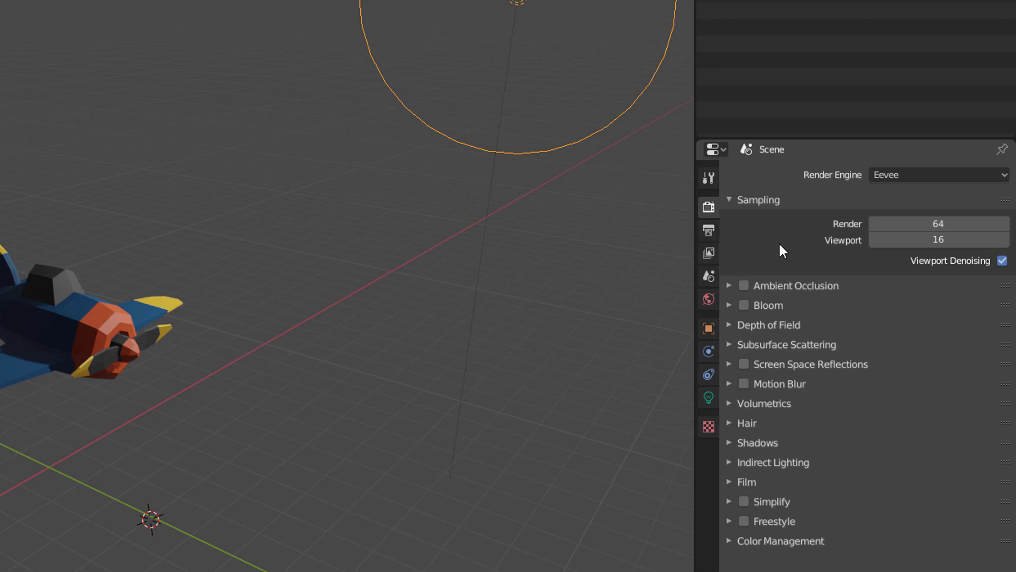
left_click(772, 445)
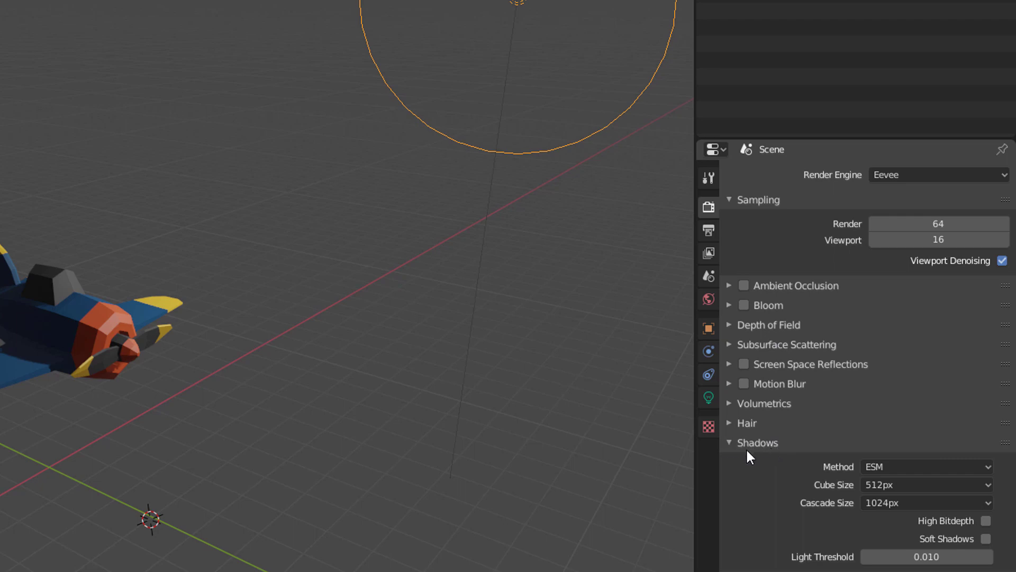
left_click(986, 539)
Increase the Point light's radius from 3.1 m to 4.57 m in its Light settings
left_click(709, 398)
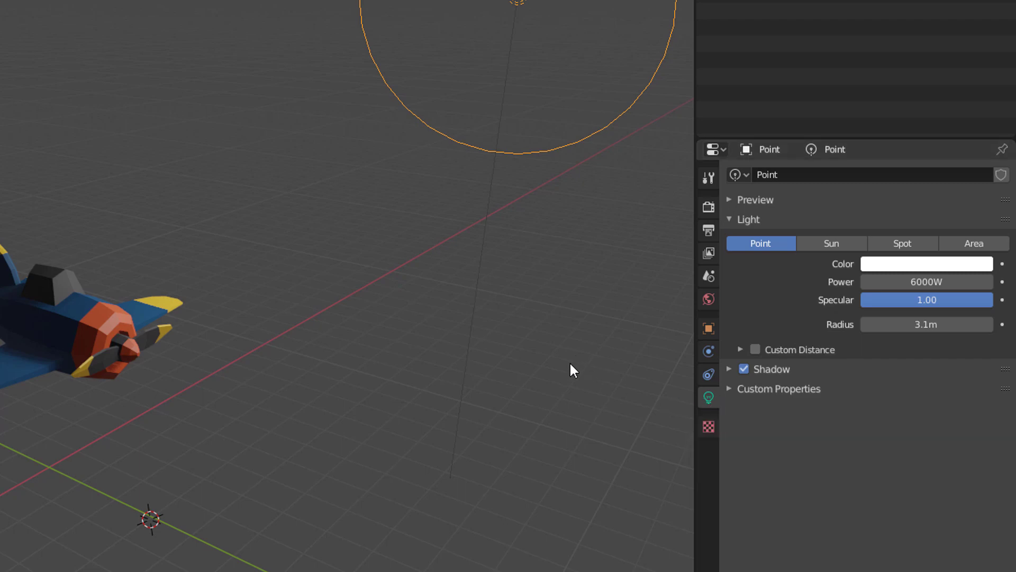
middle_click_drag(565, 367, 549, 358)
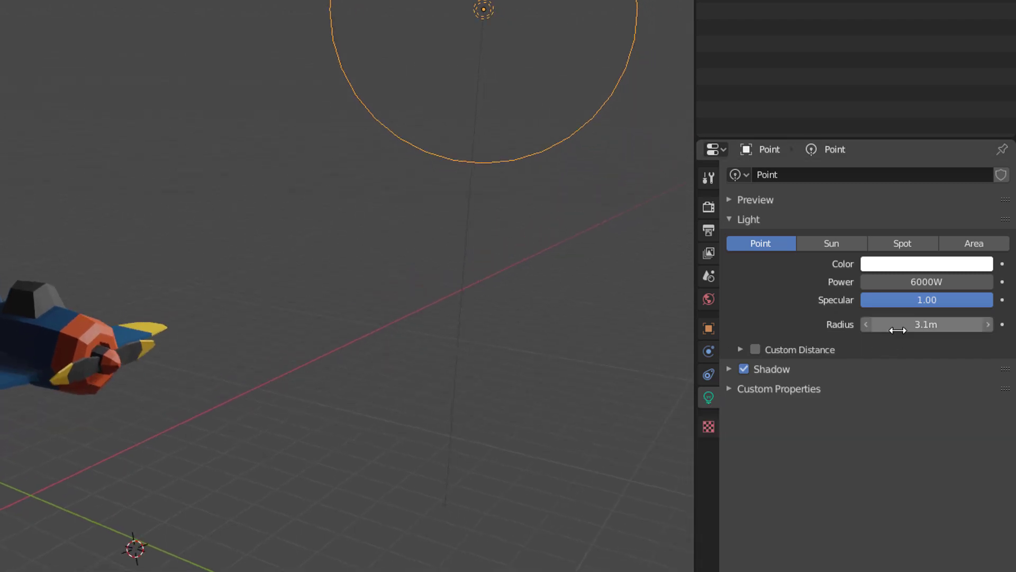
left_click_drag(898, 330, 974, 330)
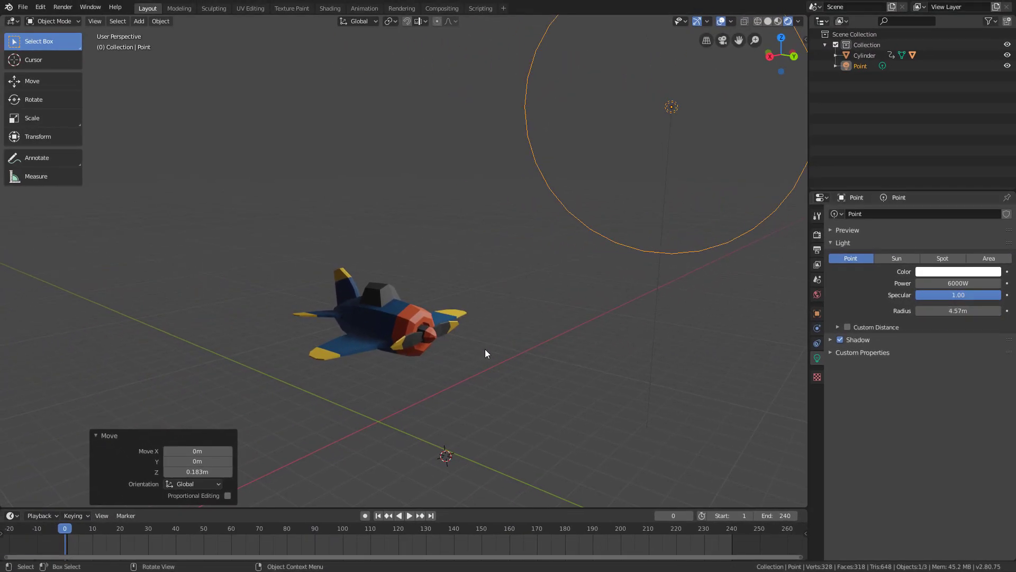
middle_click_drag(484, 354, 575, 362)
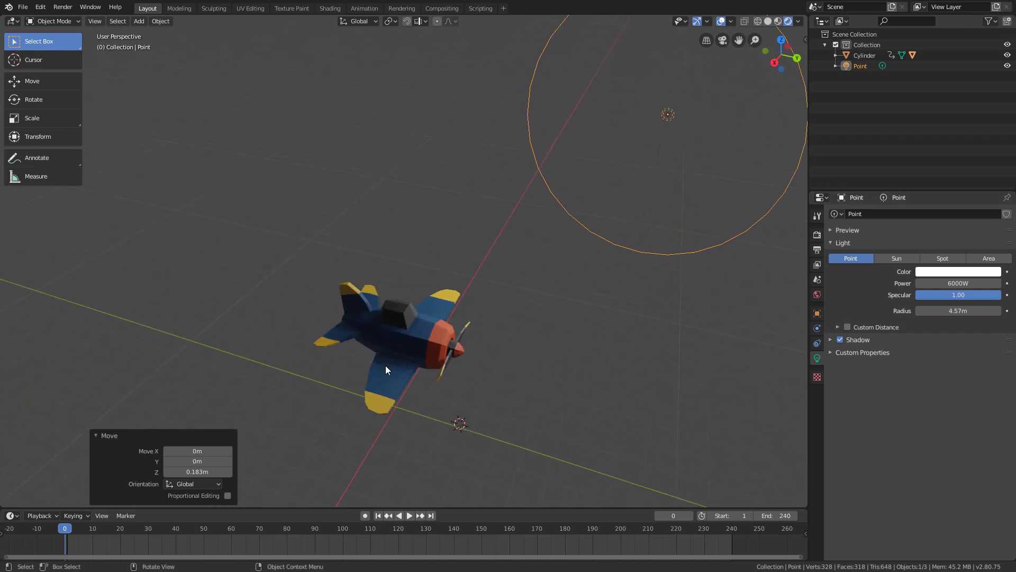
middle_click_drag(404, 367, 450, 294)
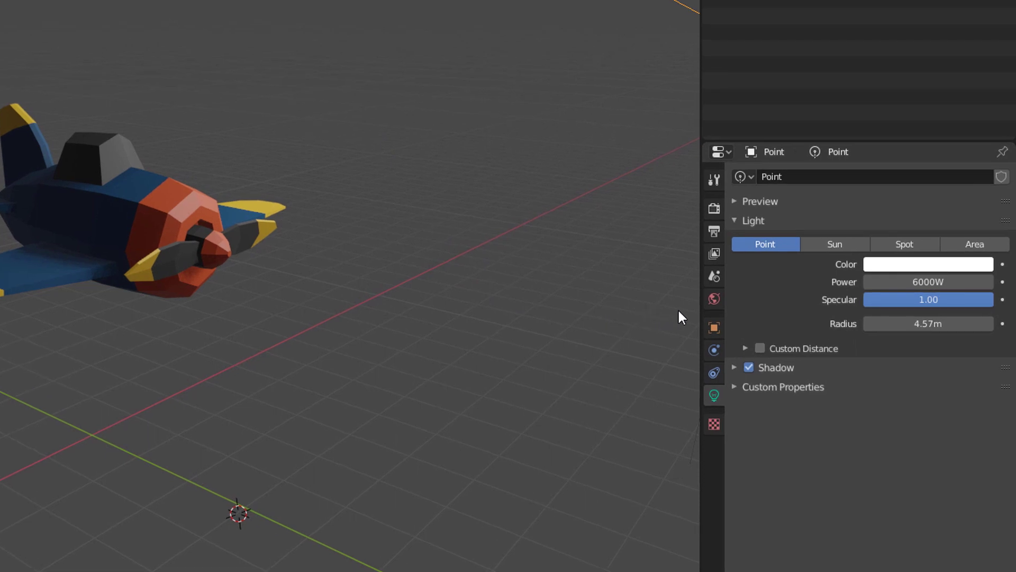
Open the World properties showing the Background surface colour and strength 1.000
left_click(715, 300)
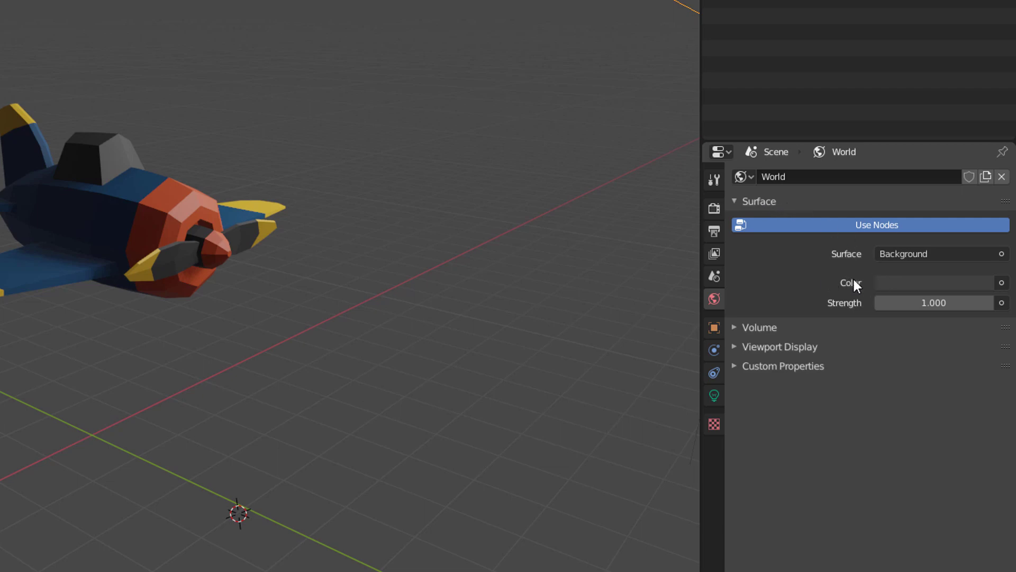
Set the World background colour to a soft light blue, HSV 0.536/0.411/0.667
left_click(895, 286)
left_click_drag(923, 160, 929, 72)
left_click_drag(950, 122, 927, 118)
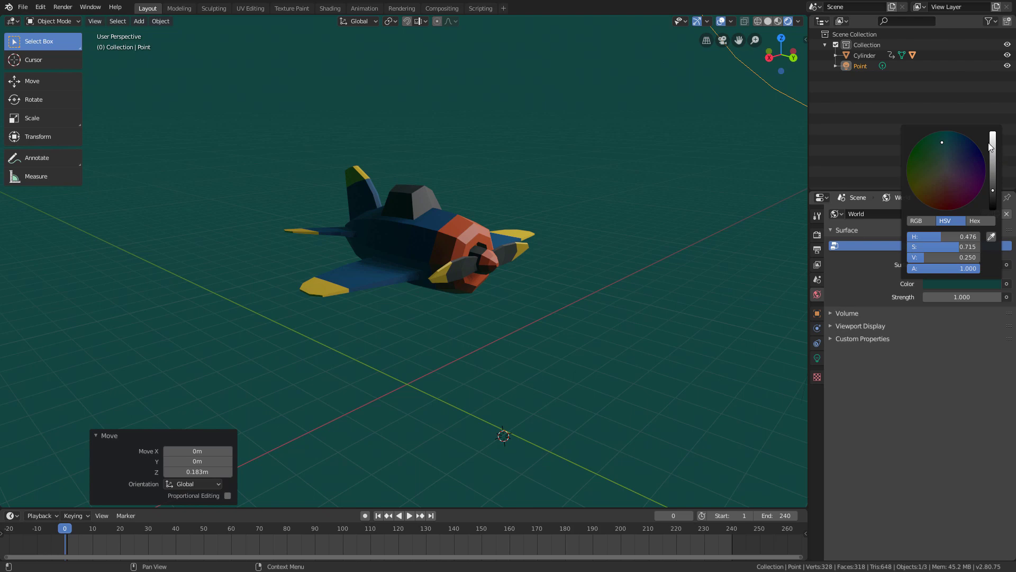
left_click_drag(992, 159, 924, 165)
left_click(964, 177)
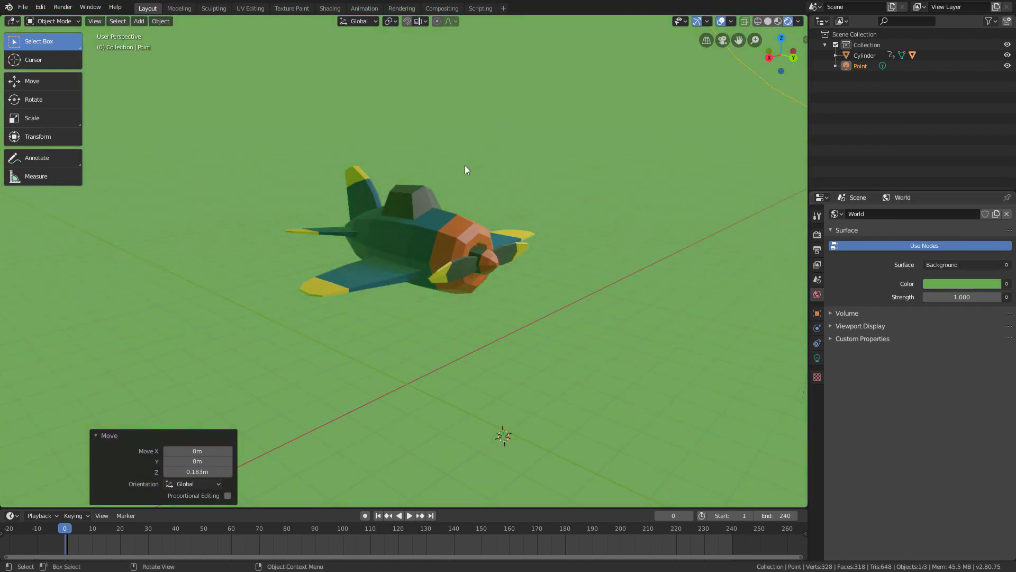
middle_click_drag(420, 290, 461, 287)
left_click(941, 284)
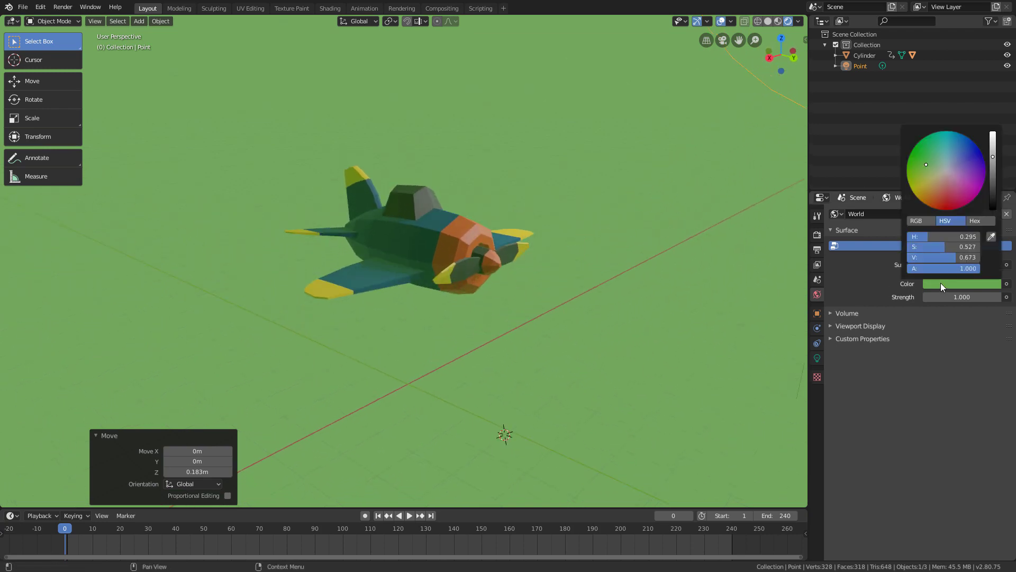
mouse_move(954, 167)
left_mouse_down()
mouse_move(951, 154)
mouse_move(993, 158)
left_mouse_up()
middle_click_drag(508, 296, 531, 325)
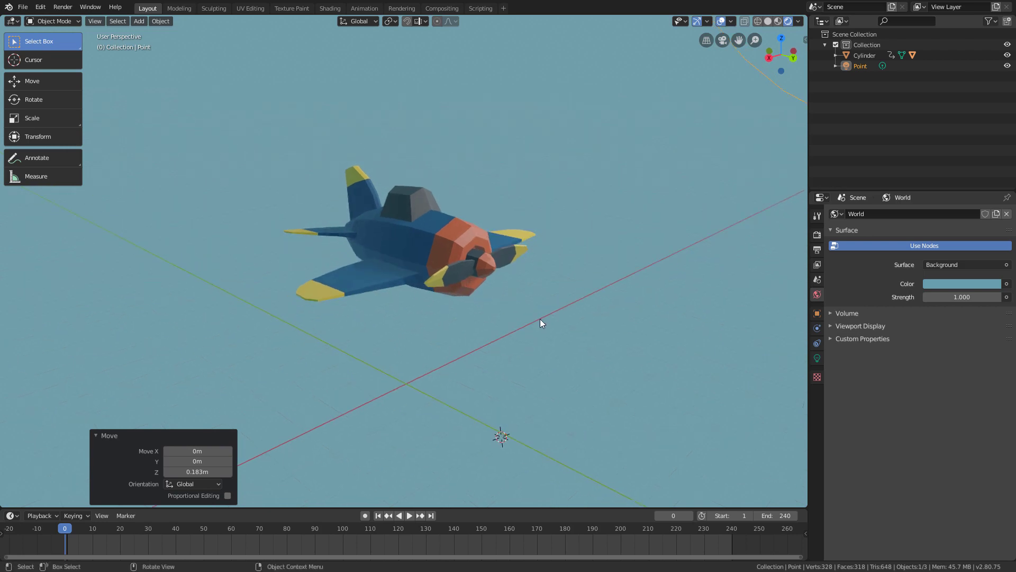
Add a Camera object to the scene
scroll(540, 320, "up", 2)
mouse_move(542, 321)
middle_mouse_down()
mouse_move(529, 315)
mouse_move(544, 322)
middle_mouse_up()
scroll(544, 323, "down", 1)
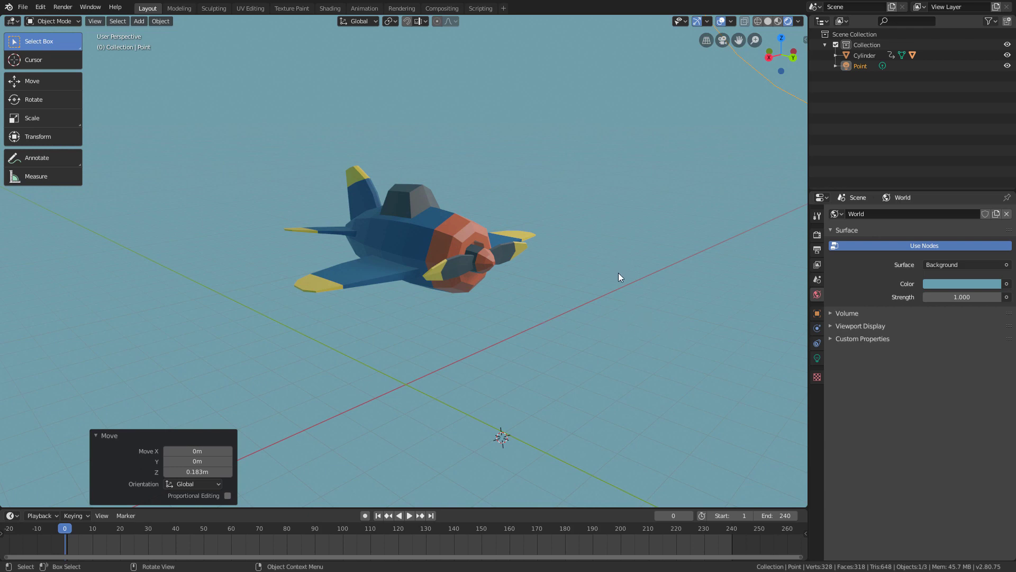
key("shift+a")
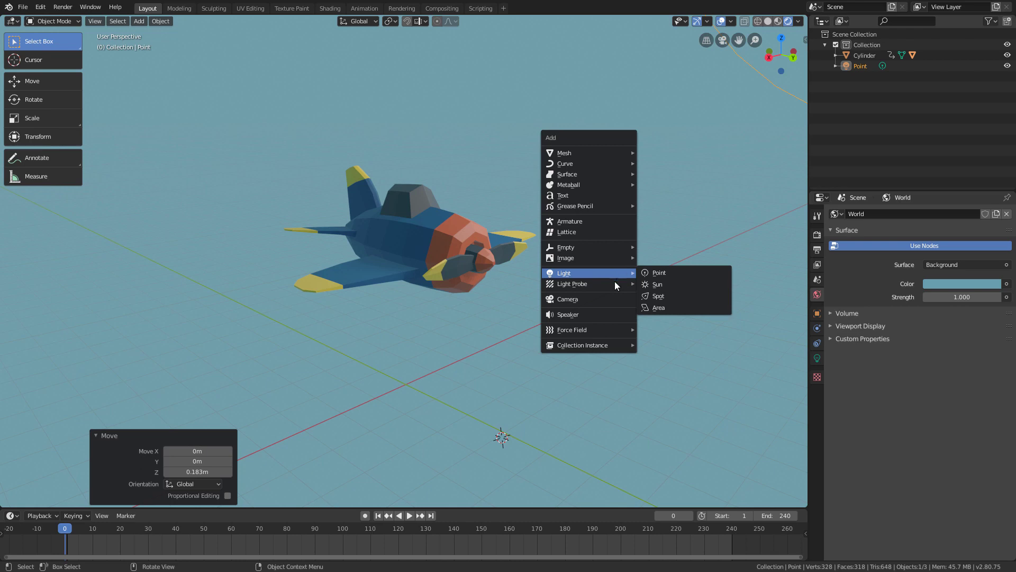
left_click(591, 300)
Raise the new camera along Z using the Move tool gizmo
middle_click_drag(591, 304, 582, 313)
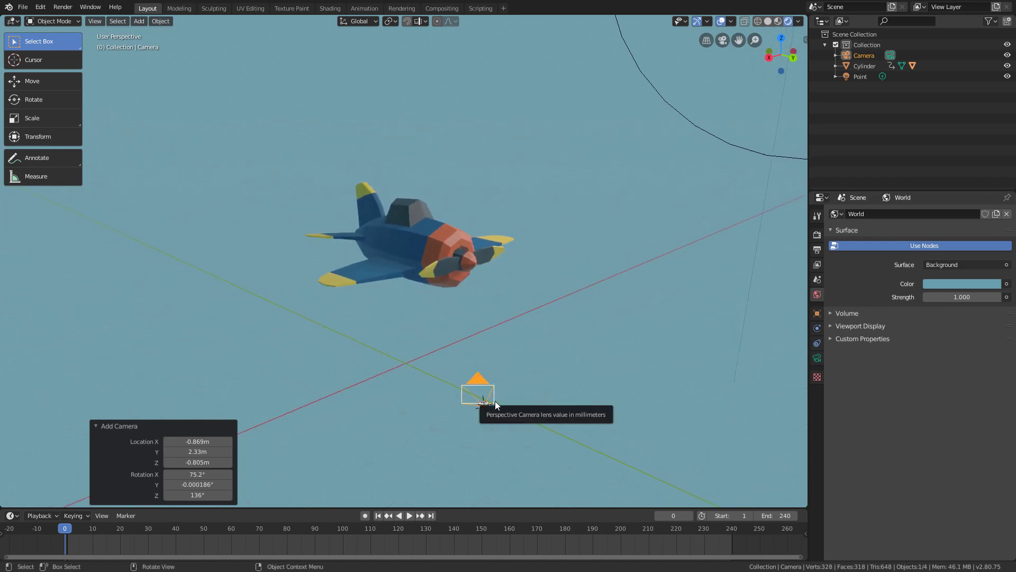
left_click(40, 86)
left_click_drag(487, 376, 643, 344)
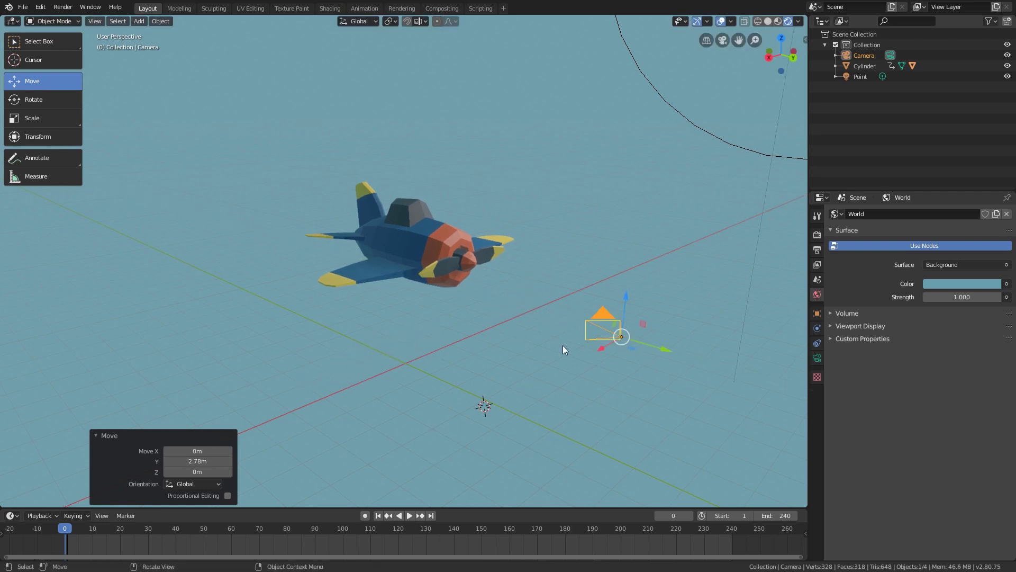
Return to the Select tool, then orbit and zoom to a raised three-quarter view of the airplane
left_click(53, 41)
middle_click_drag(388, 221, 503, 241)
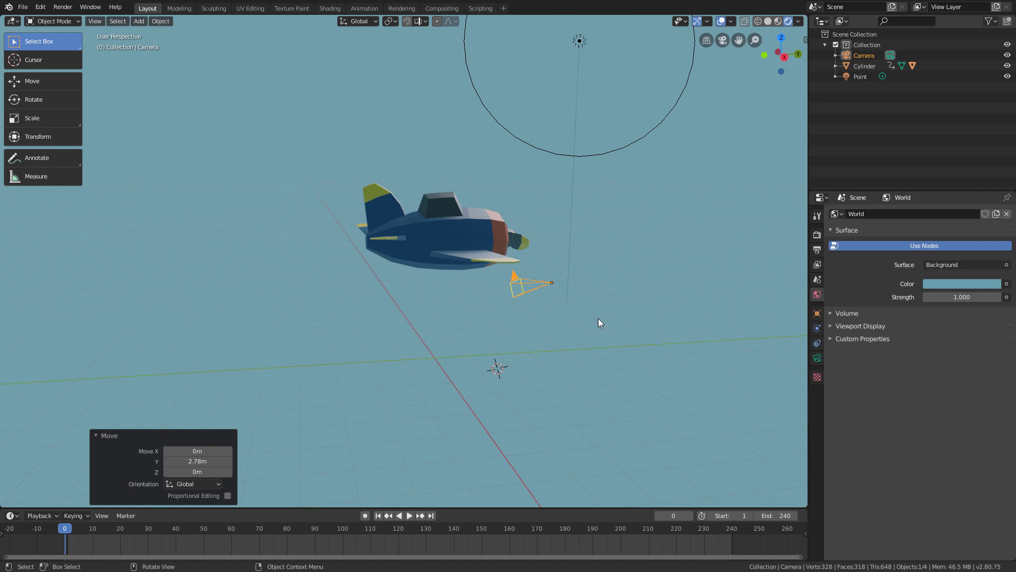
middle_click_drag(627, 311, 582, 291)
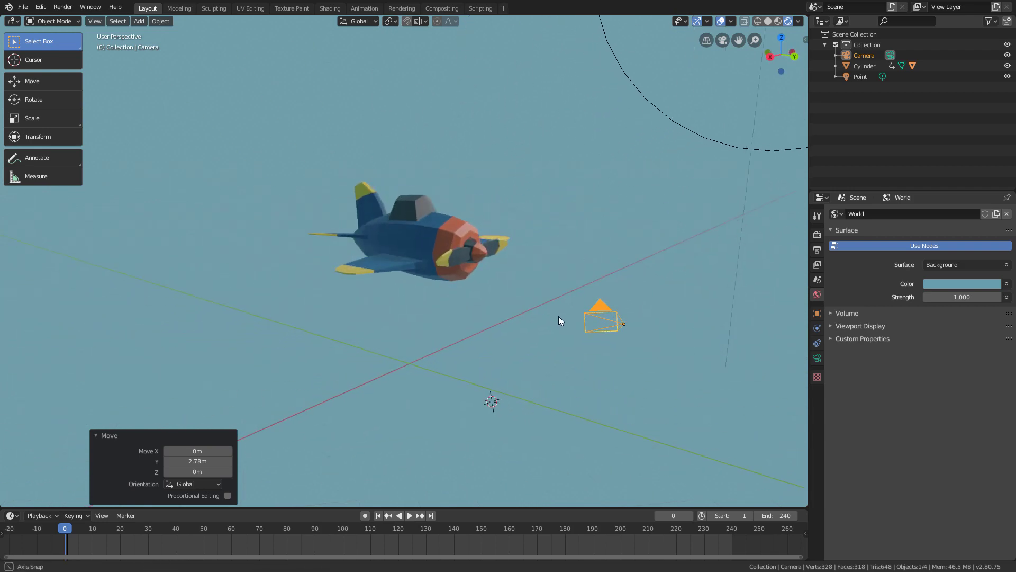
scroll(558, 319, "up", 4)
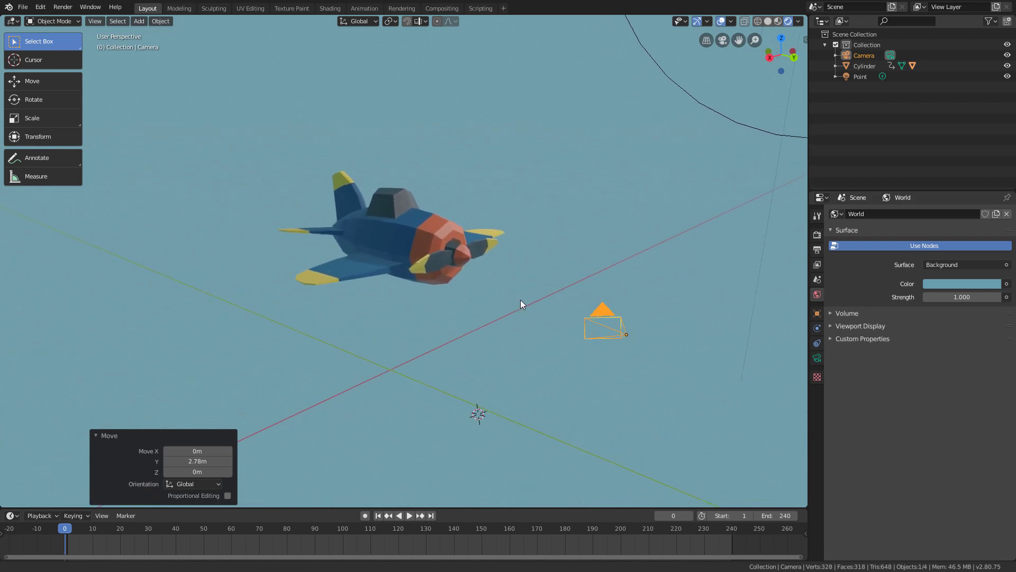
scroll(522, 281, "up", 3)
scroll(547, 296, "down", 3)
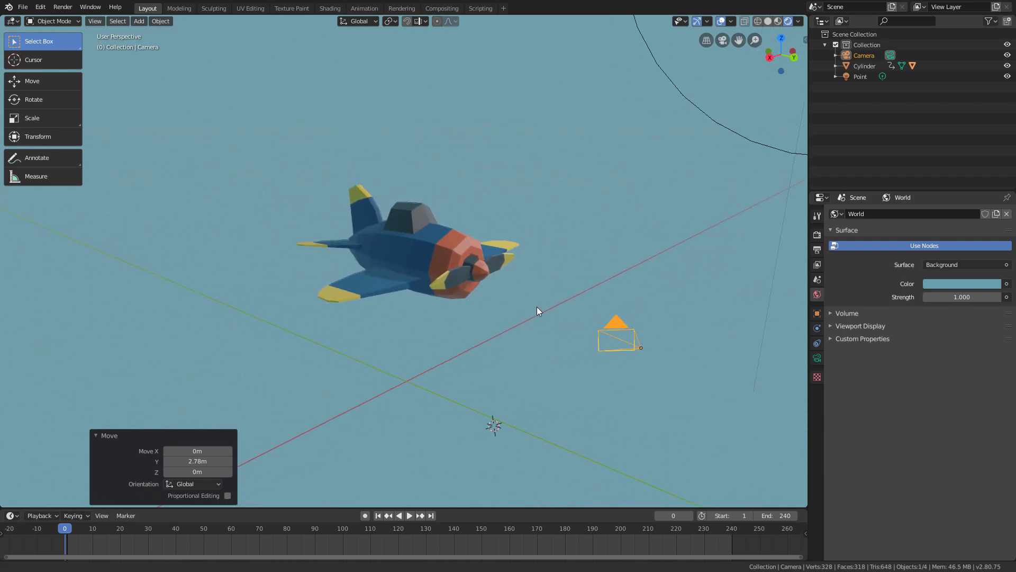
middle_click_drag(536, 309, 535, 256)
scroll(539, 290, "up", 1)
scroll(544, 295, "down", 1)
mouse_move(545, 295)
middle_mouse_down()
mouse_move(533, 295)
mouse_move(543, 290)
middle_mouse_up()
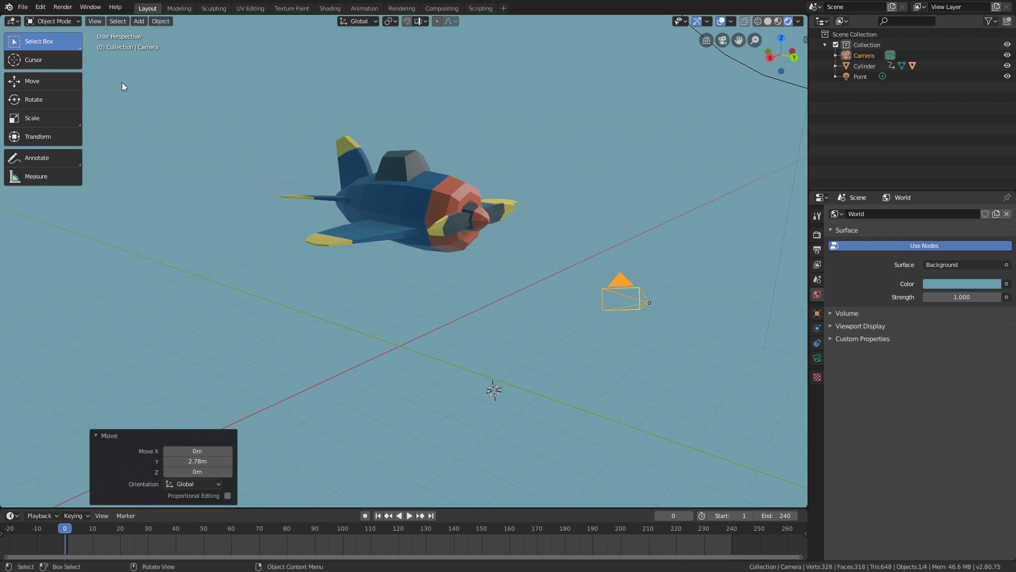
Align the active camera to the current viewport view via View > Align View
left_click(93, 23)
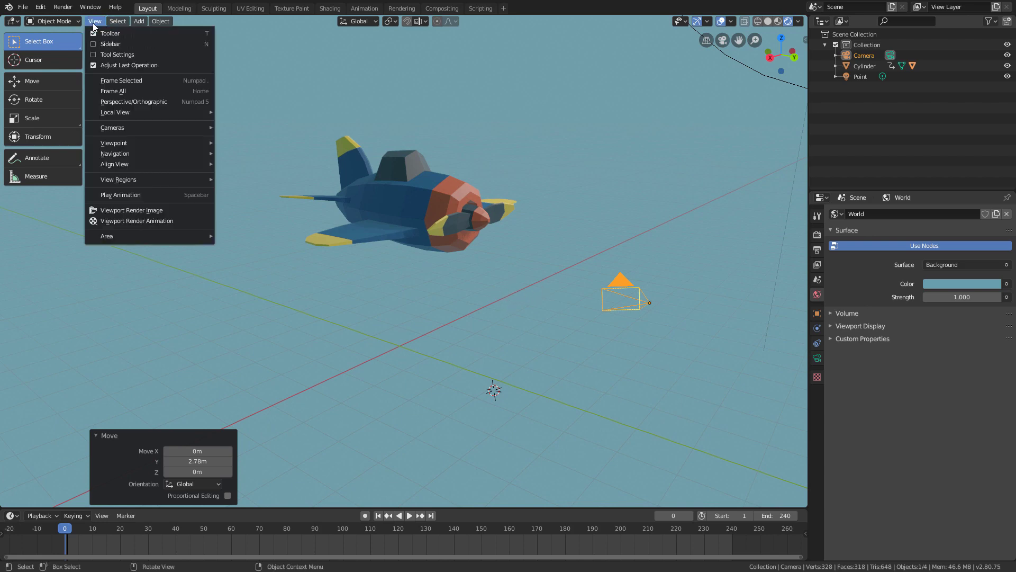
mouse_move(114, 165)
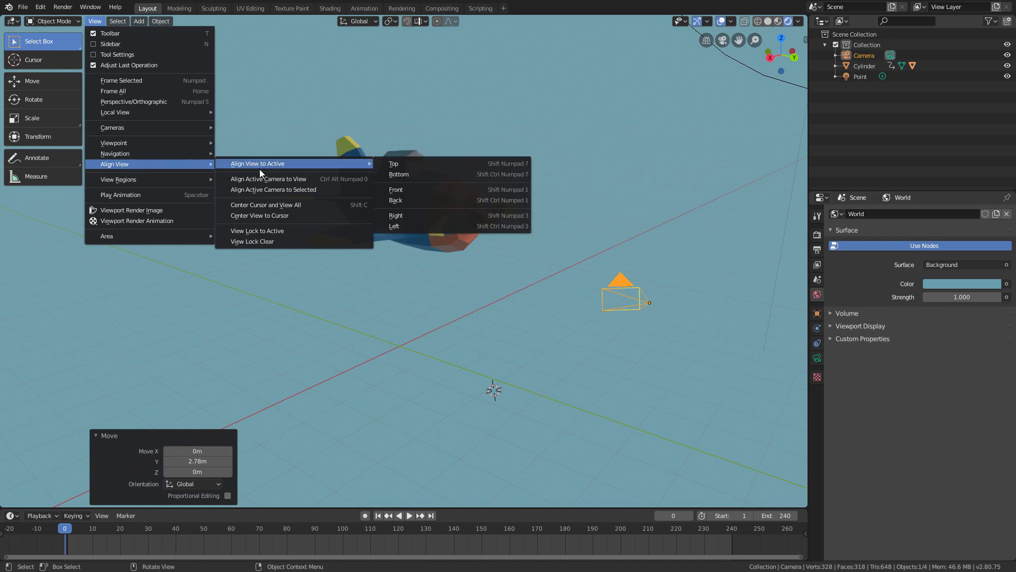
left_click(314, 182)
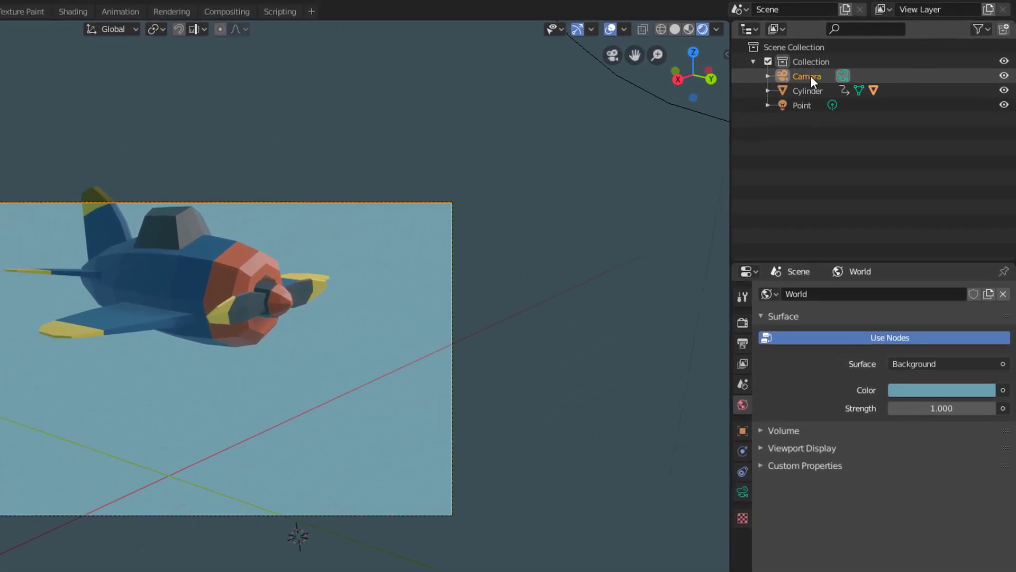
Select the Camera and make small position adjustments, including one constrained to Z
left_click(871, 55)
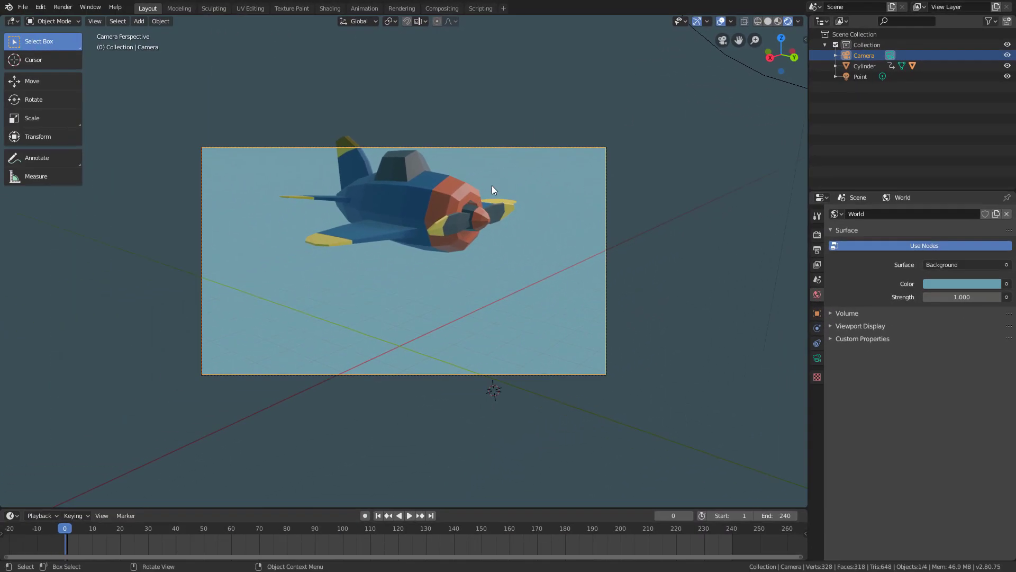
key("g")
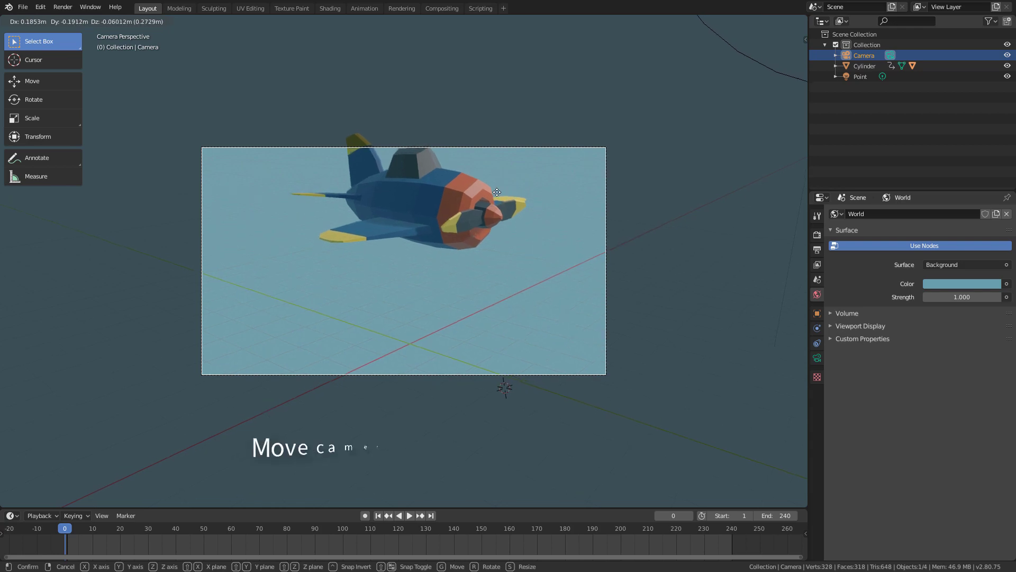
left_click(492, 216)
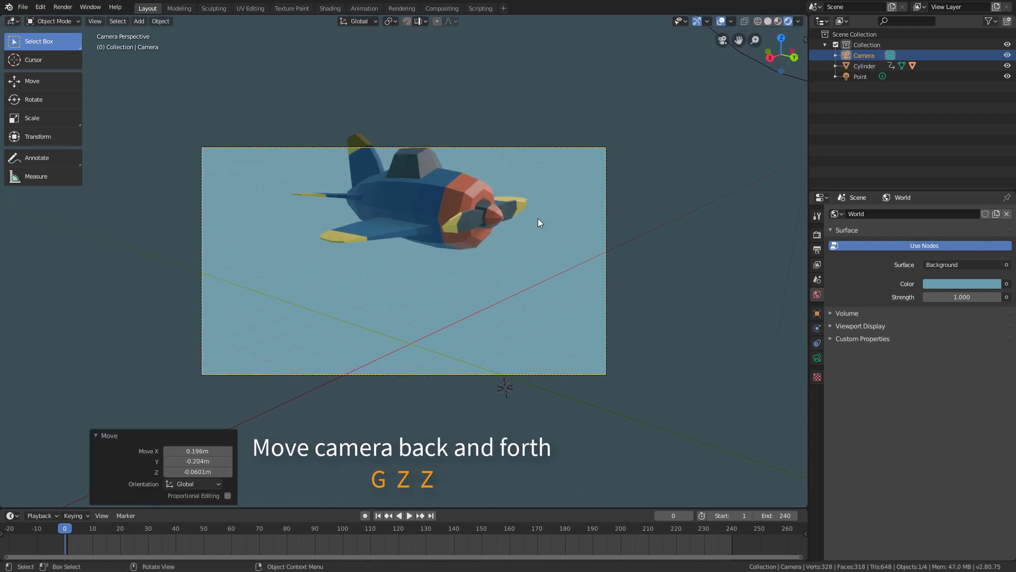
key("g")
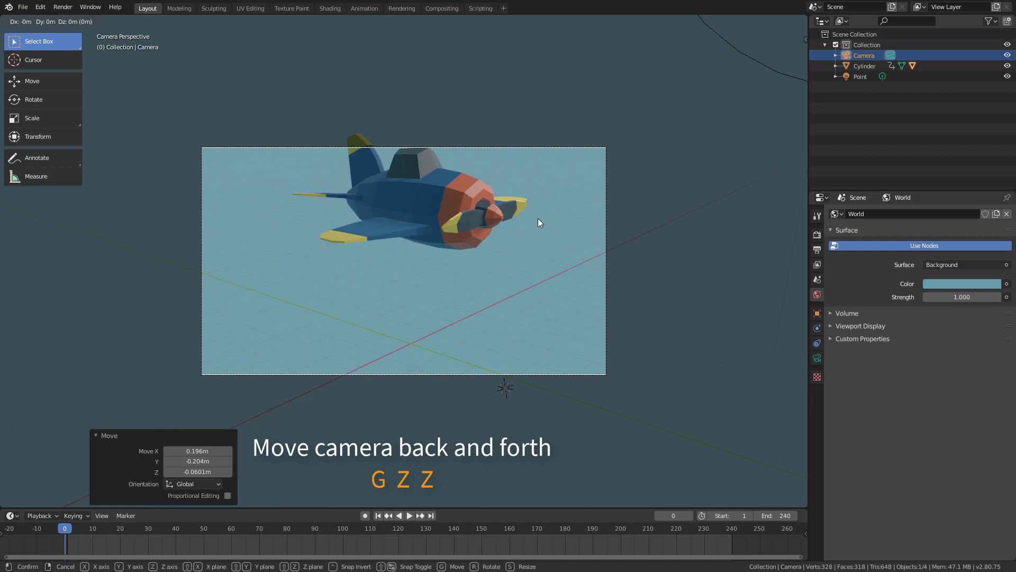
key("z")
key("z")
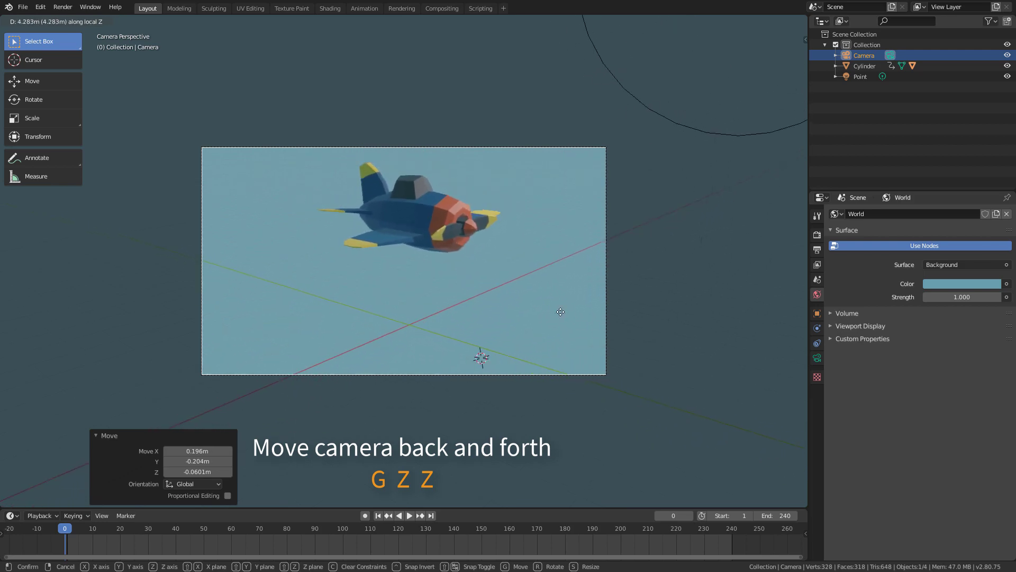
left_click(563, 288)
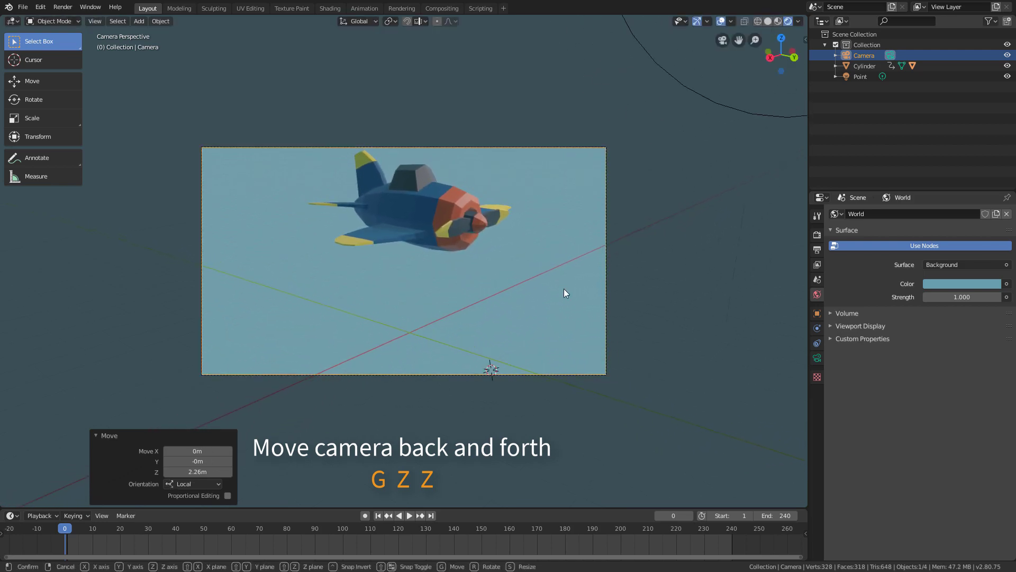
Dolly the camera back 2.65 m along its local Z viewing axis
key("g")
key("z")
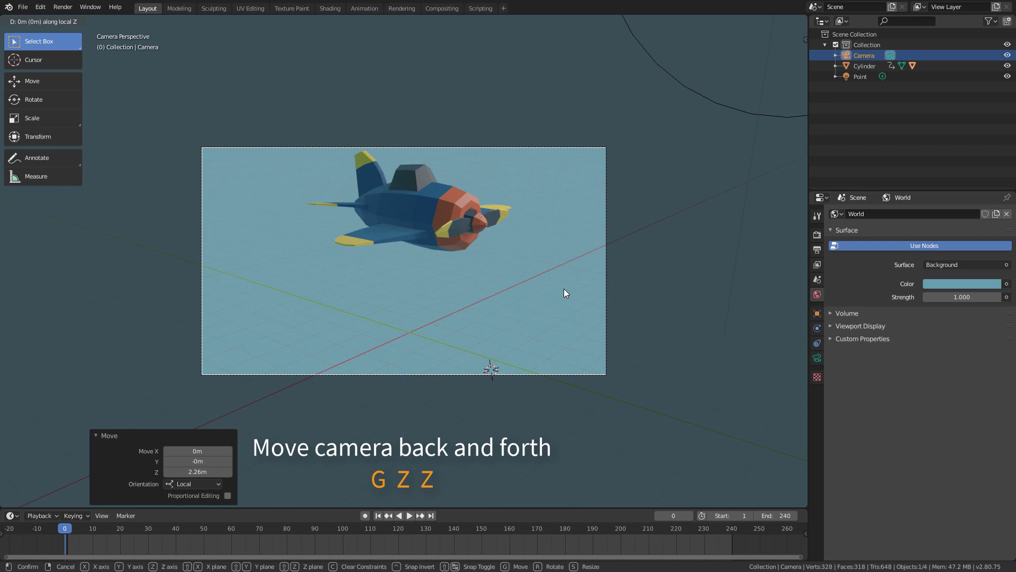
key("z")
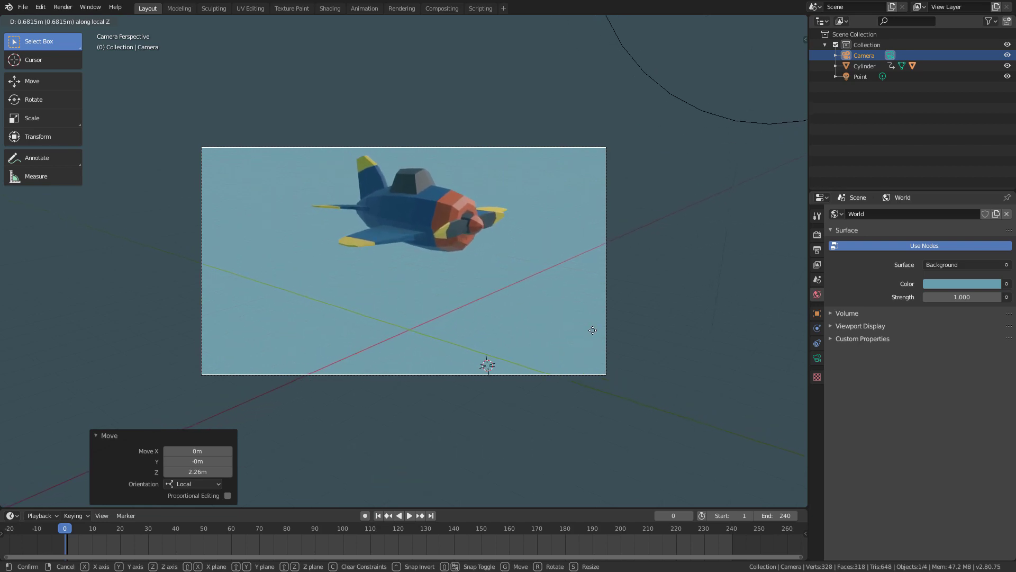
left_click(598, 365)
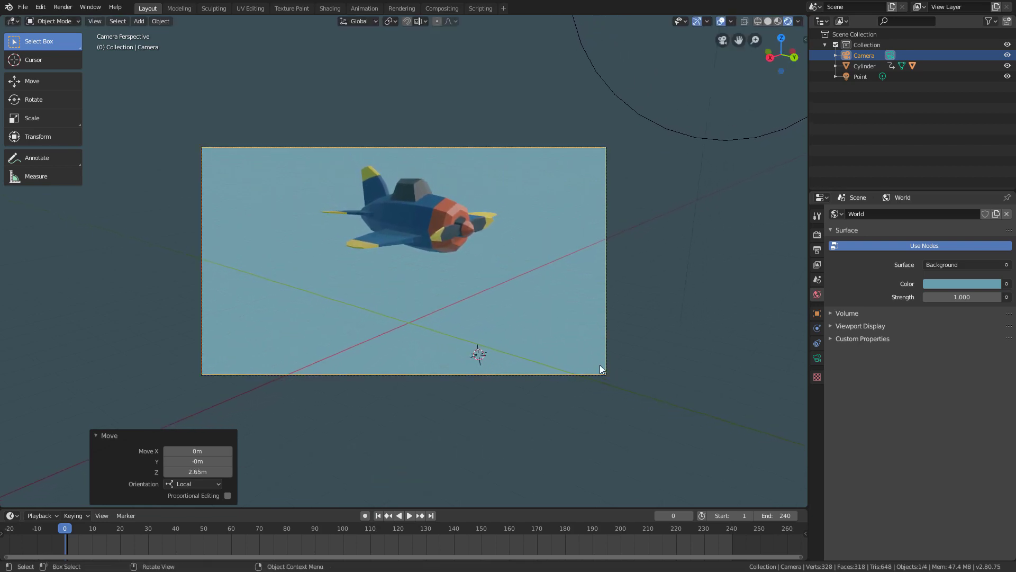
Play the animation and dolly the camera to 2.23 m along its viewing axis
left_click(410, 516)
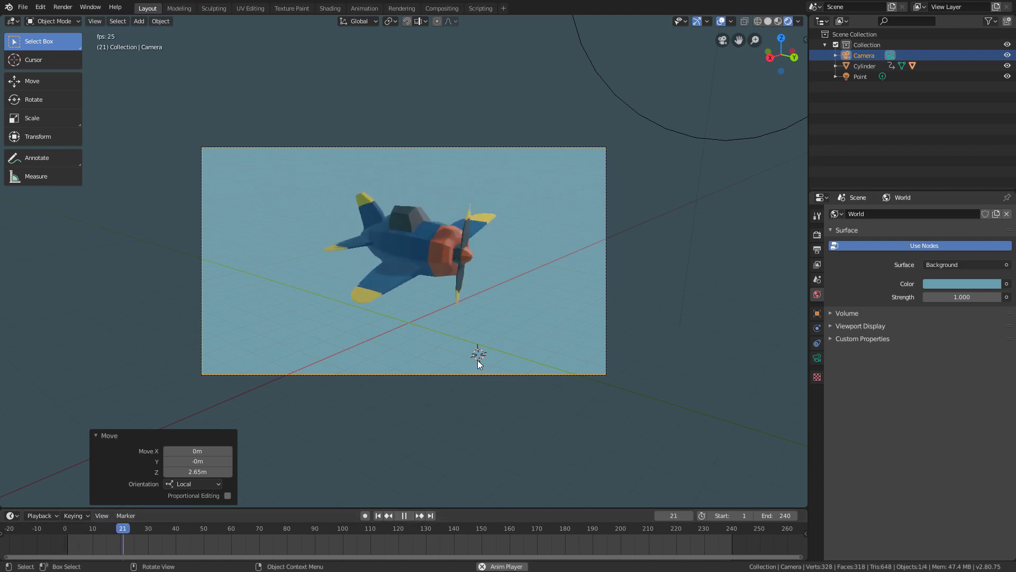
key("g")
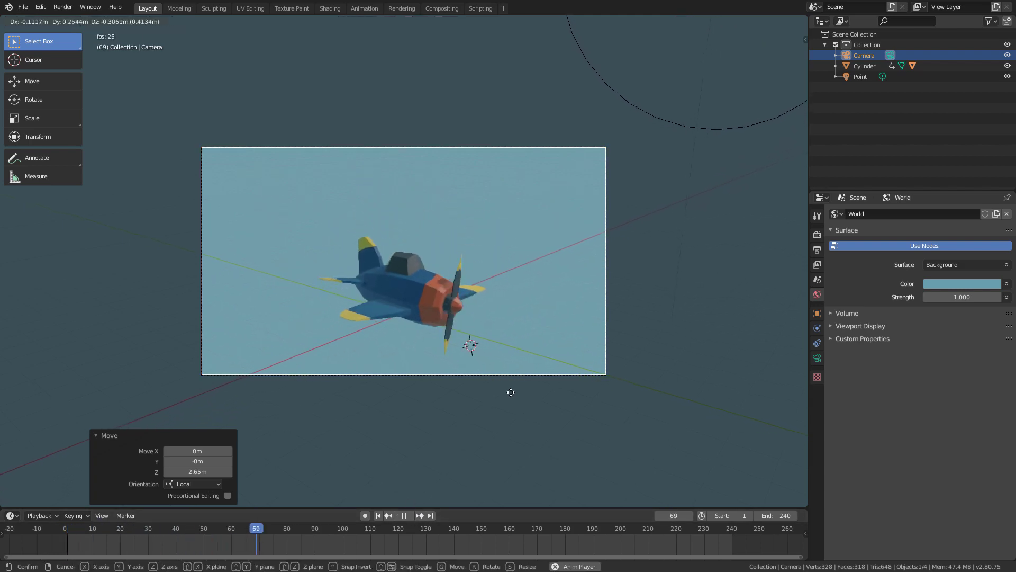
key("z")
key("z")
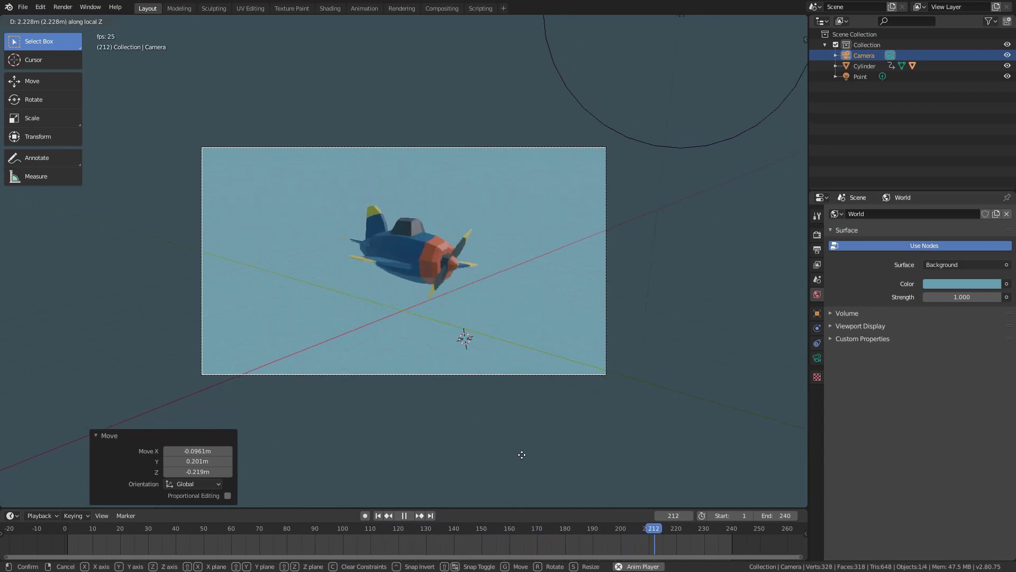
left_click(523, 456)
Nudge the camera slightly, pause playback at frame 93, and orbit out of camera view
key("g")
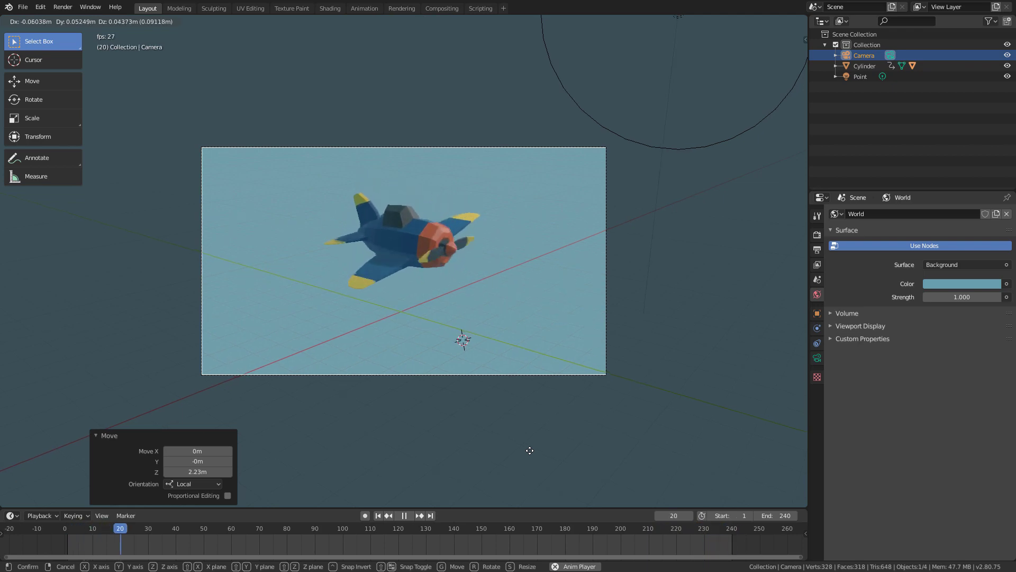
left_click(530, 450)
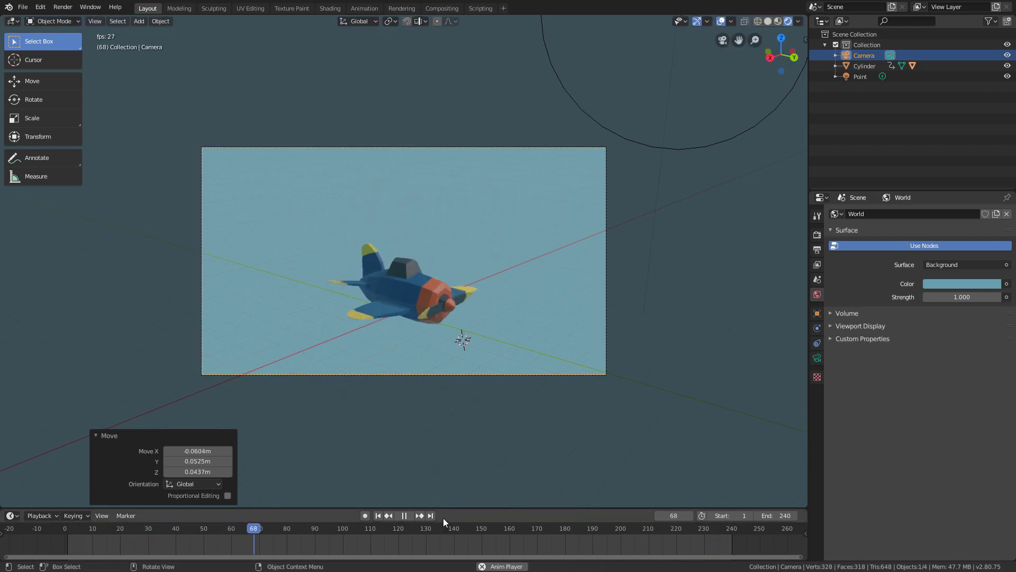
left_click(405, 515)
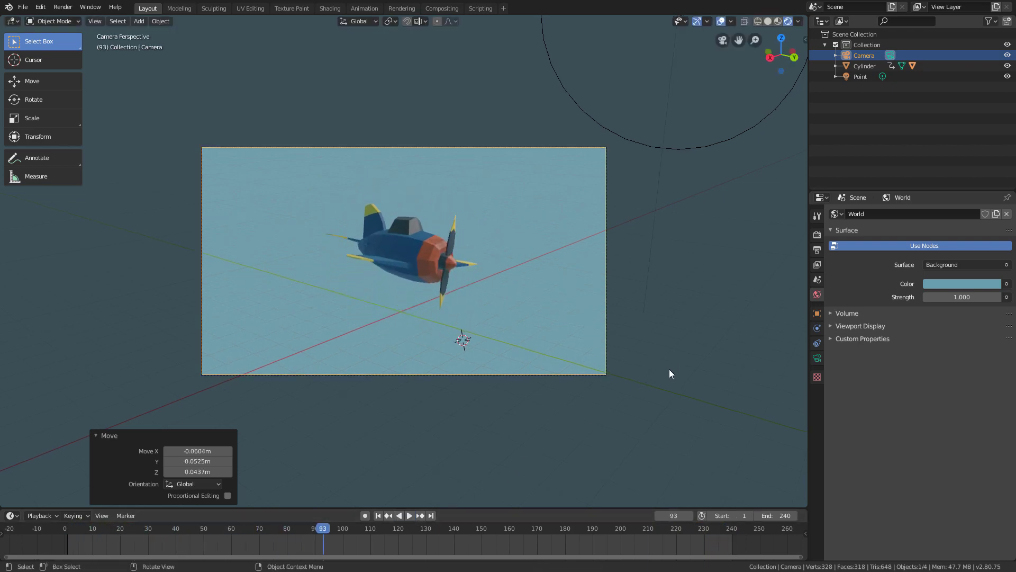
middle_click_drag(669, 369, 527, 389)
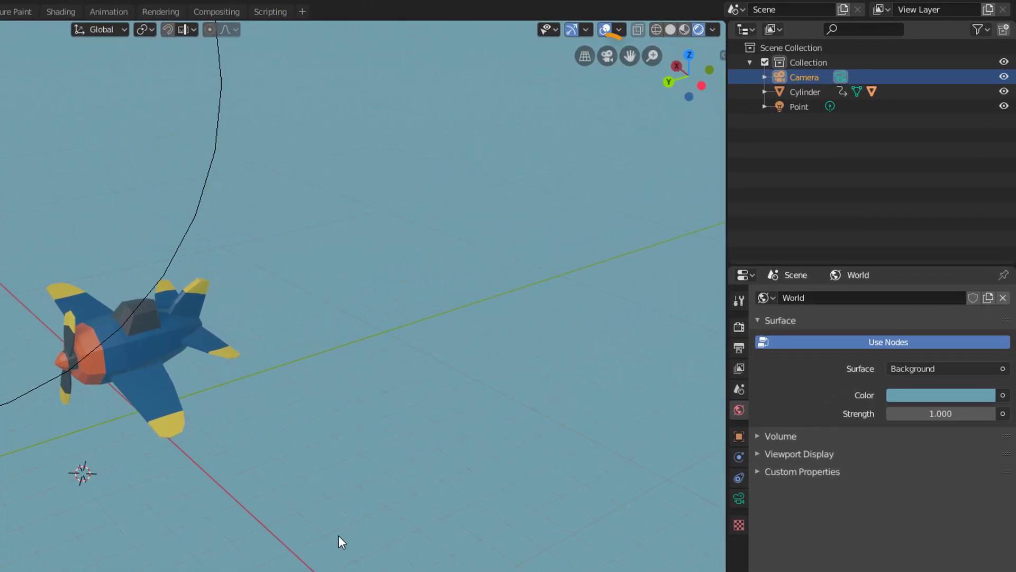
Switch the viewport back to the scene camera's view of the airplane
scroll(556, 228, "up", 1)
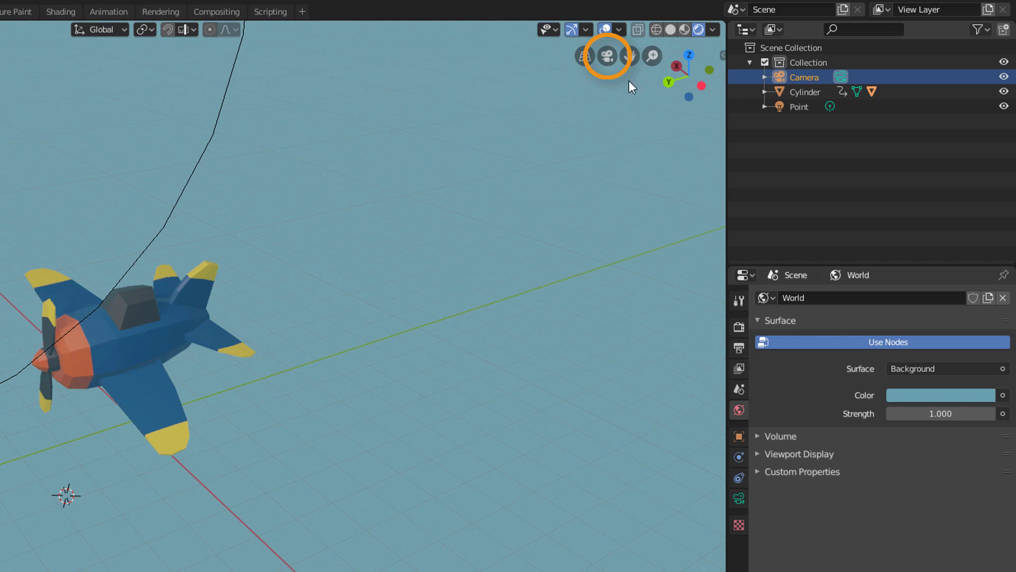
left_click(611, 58)
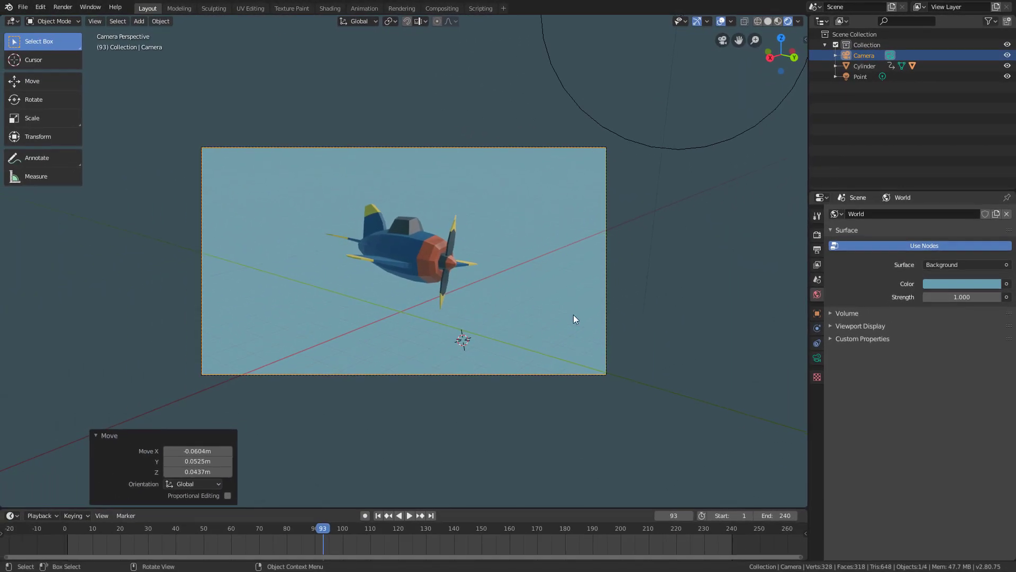